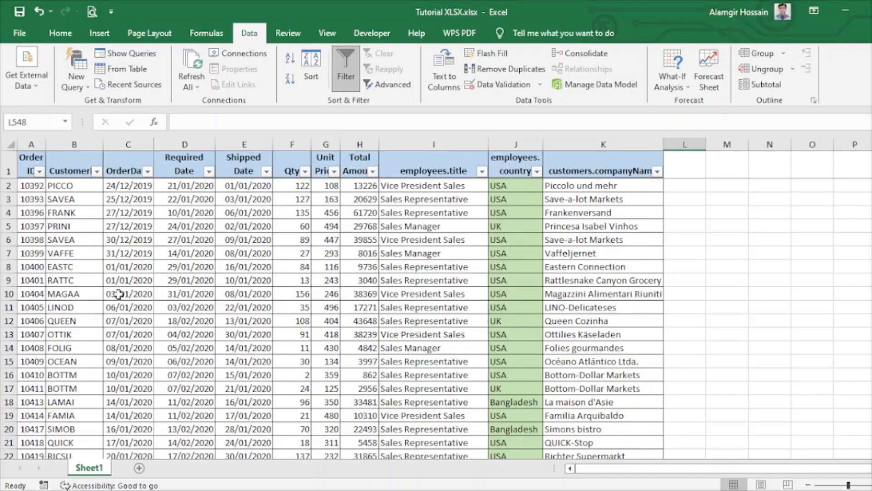
- Widen the OrderID column slightly and go over the first header cells of the order data
{"action": "left_click", "coordinate": [228, 202]}
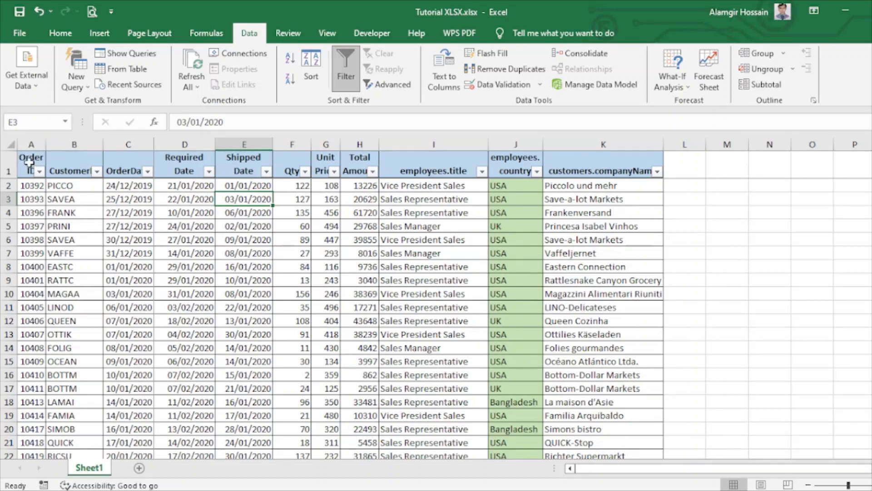
{"action": "mouse_move", "coordinate": [28, 163]}
{"action": "left_mouse_down"}
{"action": "mouse_move", "coordinate": [563, 200]}
{"action": "mouse_move", "coordinate": [582, 184]}
{"action": "mouse_move", "coordinate": [580, 282]}
{"action": "left_mouse_up"}
{"action": "left_click", "coordinate": [134, 225]}
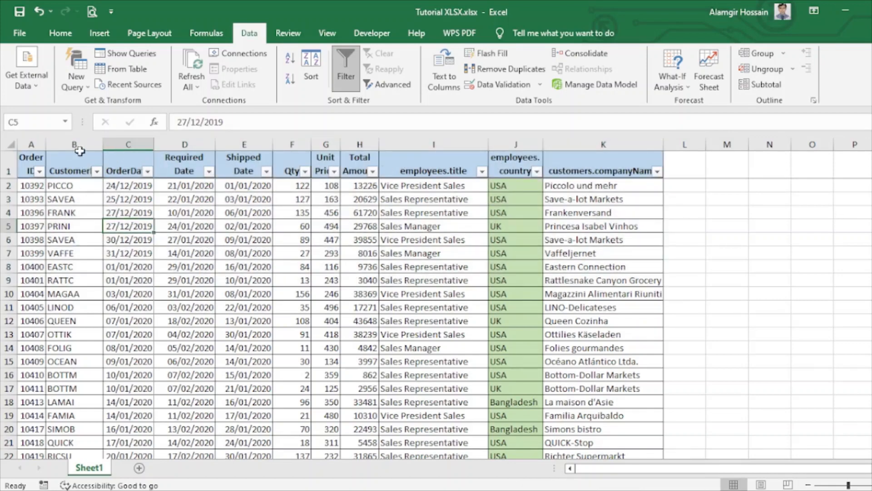
{"action": "left_click_drag", "start_coordinate": [46, 145], "coordinate": [58, 144]}
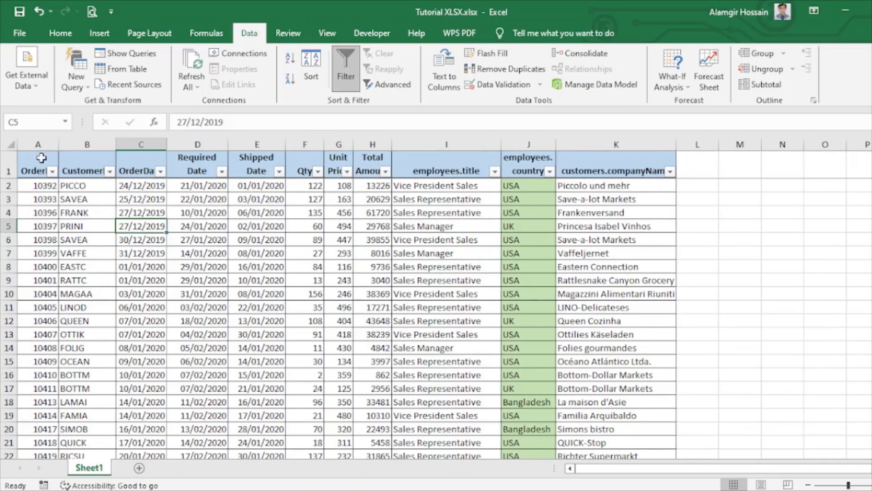
{"action": "left_click", "coordinate": [32, 167]}
{"action": "left_click", "coordinate": [85, 168]}
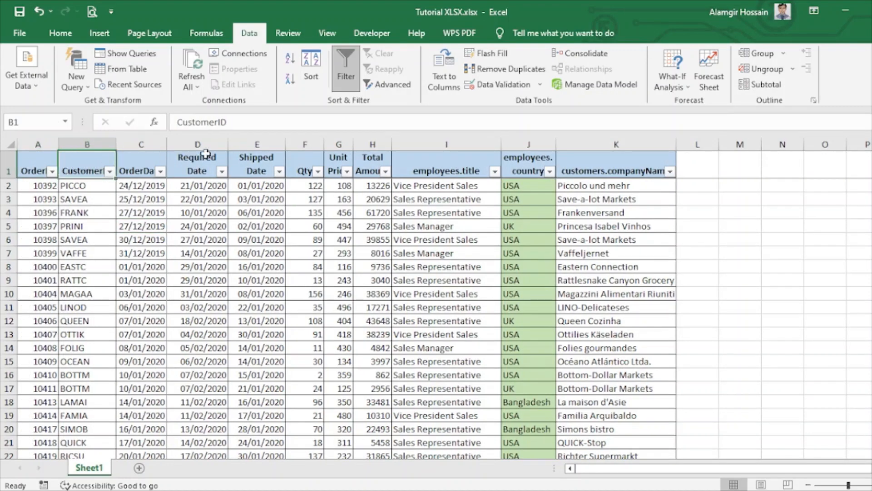
- View the country values offered by the employees.country filter and close it without filtering
{"action": "left_click", "coordinate": [530, 144]}
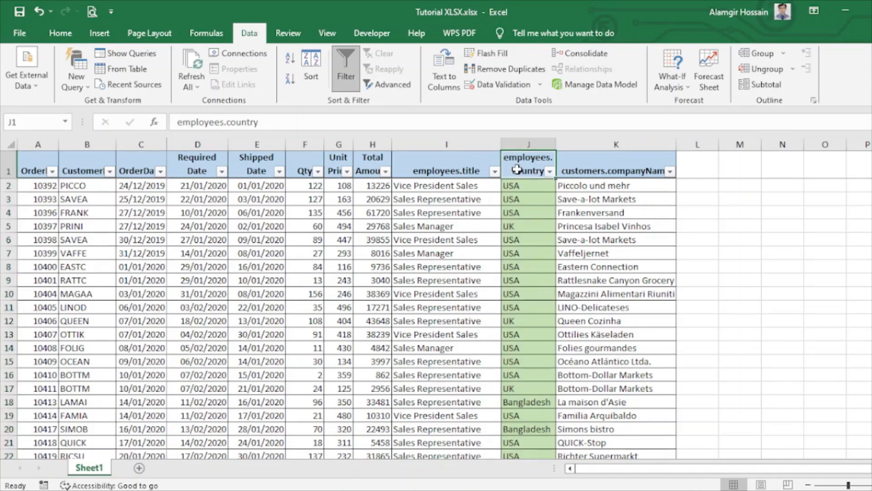
{"action": "left_click", "coordinate": [549, 172]}
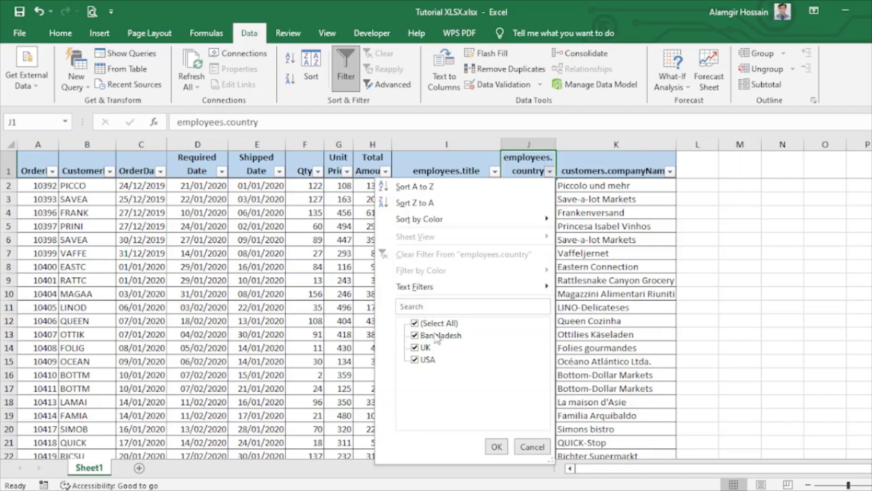
{"action": "left_click", "coordinate": [653, 258]}
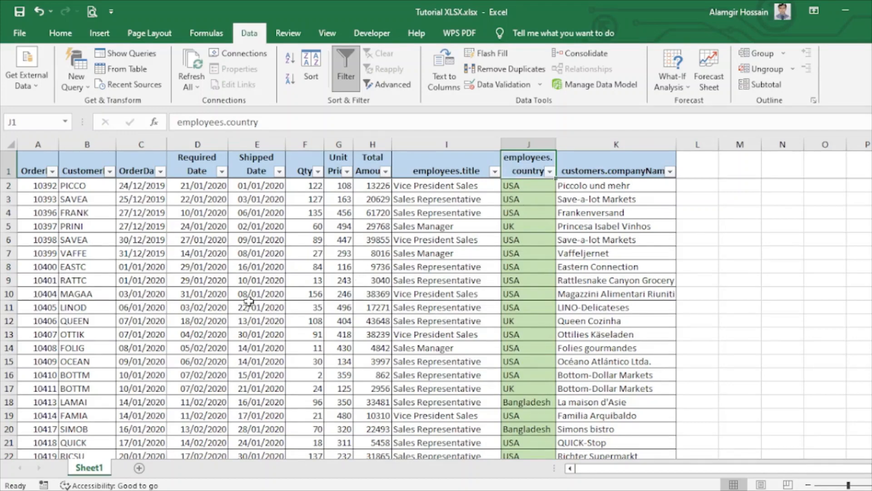
{"action": "left_click", "coordinate": [550, 171]}
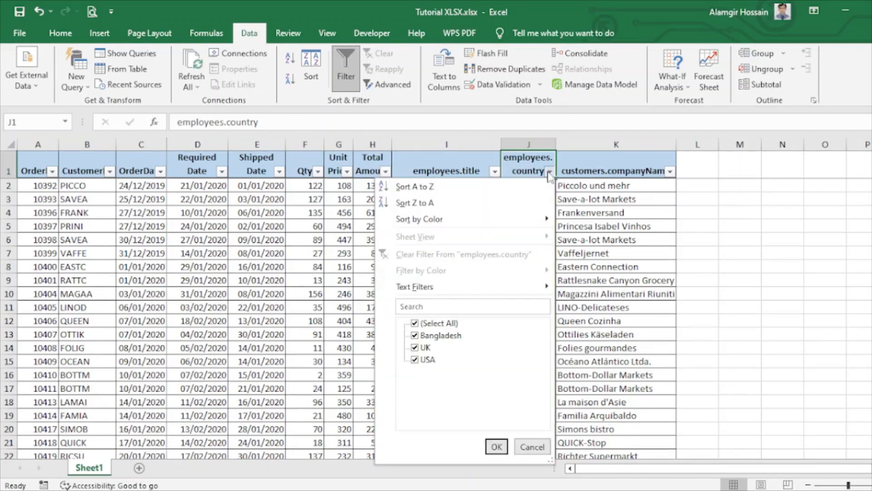
{"action": "left_click", "coordinate": [684, 216]}
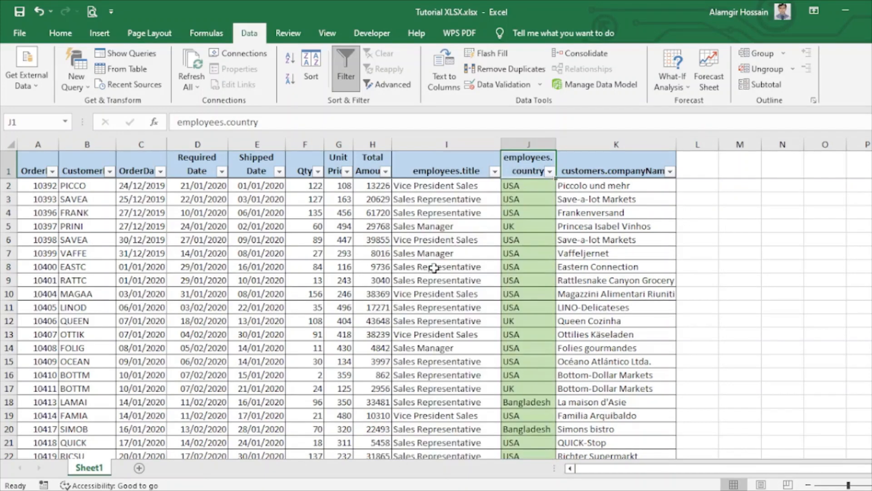
- Select the header row A1:K1 and review the employees.country filter choices again, leaving the data unfiltered
{"action": "left_click_drag", "start_coordinate": [26, 167], "coordinate": [666, 172]}
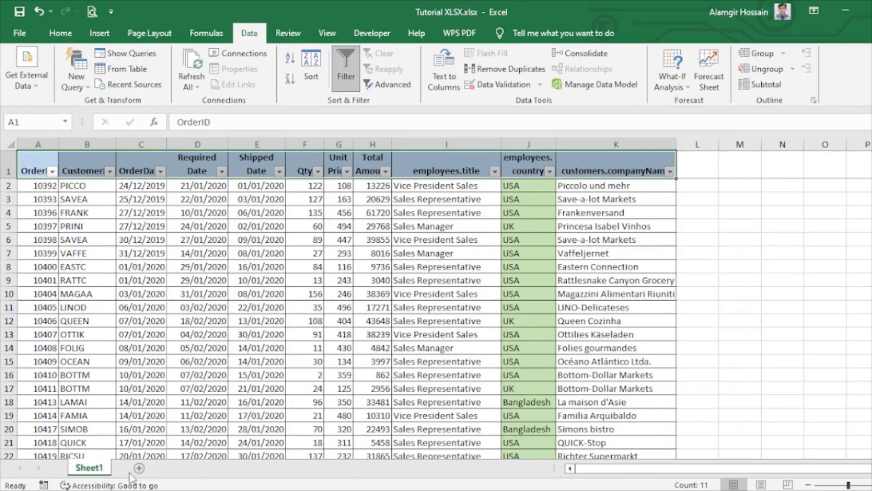
{"action": "left_click", "coordinate": [550, 171]}
{"action": "left_click", "coordinate": [550, 172]}
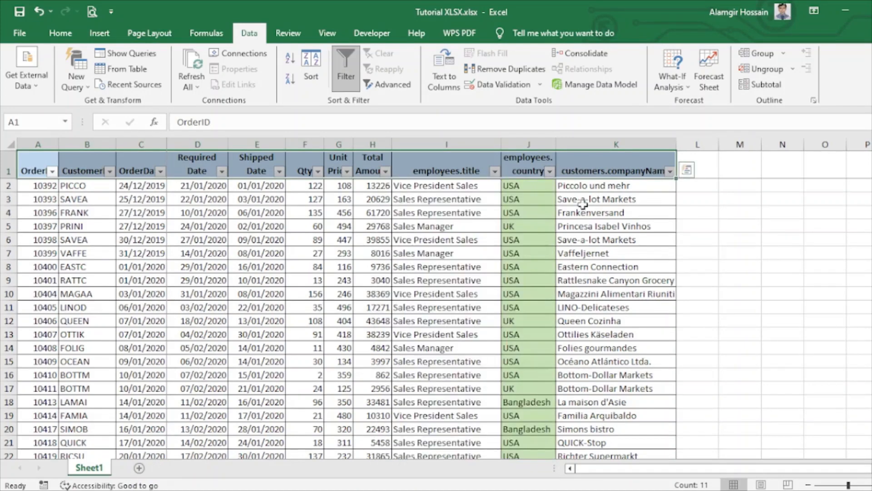
{"action": "left_click", "coordinate": [549, 171]}
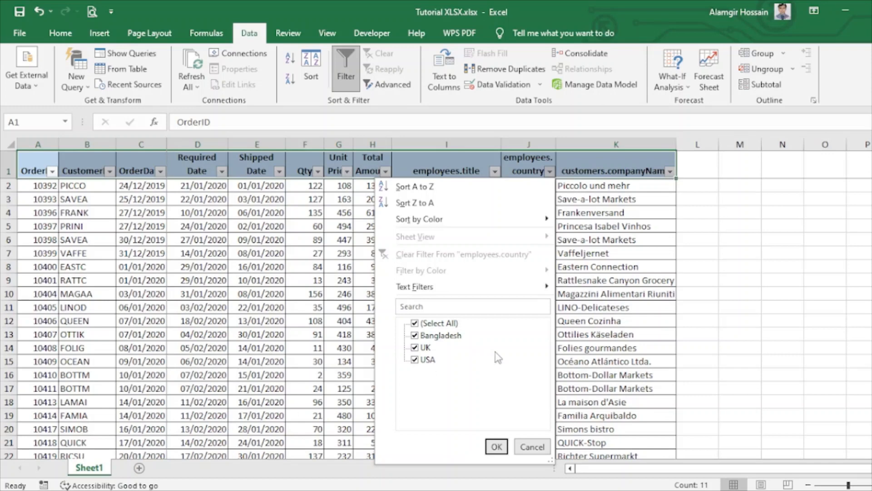
{"action": "left_click", "coordinate": [415, 348]}
{"action": "left_click", "coordinate": [414, 323]}
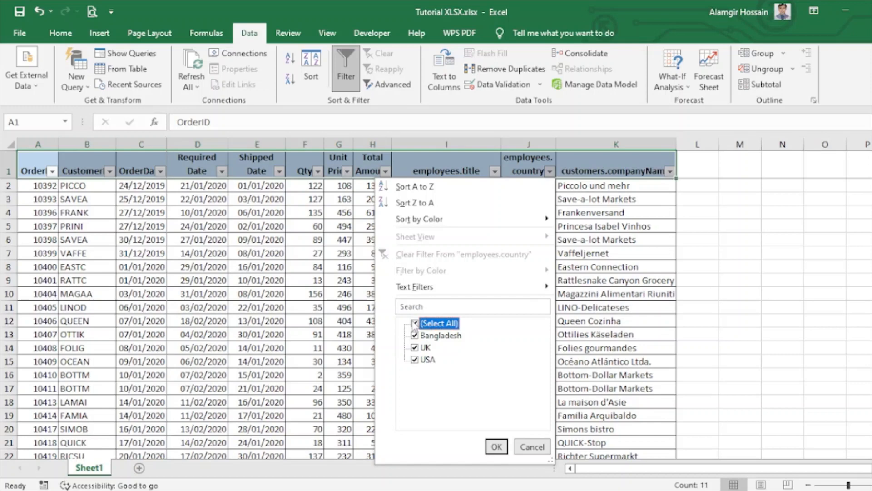
{"action": "left_click", "coordinate": [334, 382]}
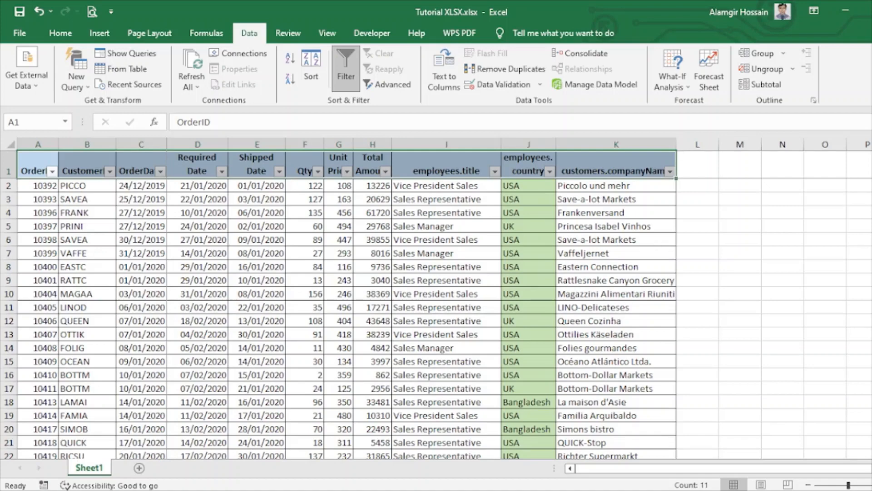
- Examine the last order rows and the empty row 554 below the data, including its employees.country cell
{"action": "scroll", "coordinate": [345, 318], "scroll_direction": "down", "scroll_amount": 20}
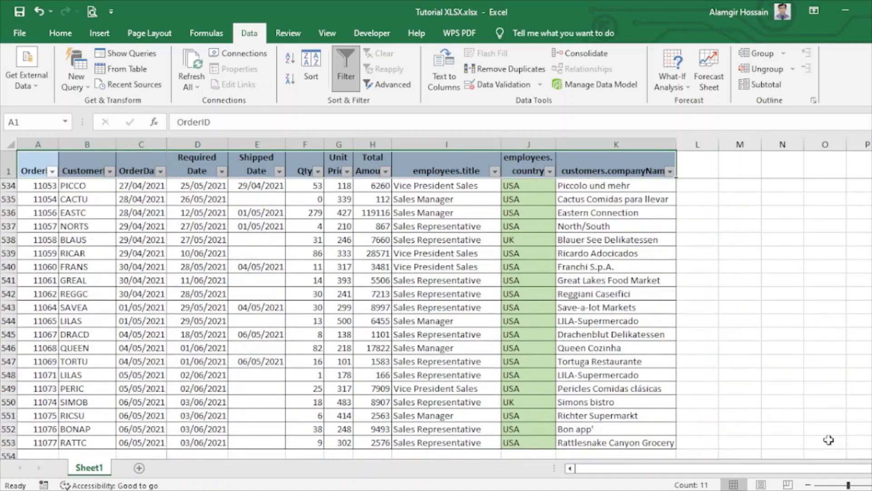
{"action": "scroll", "coordinate": [573, 454], "scroll_direction": "down", "scroll_amount": 1}
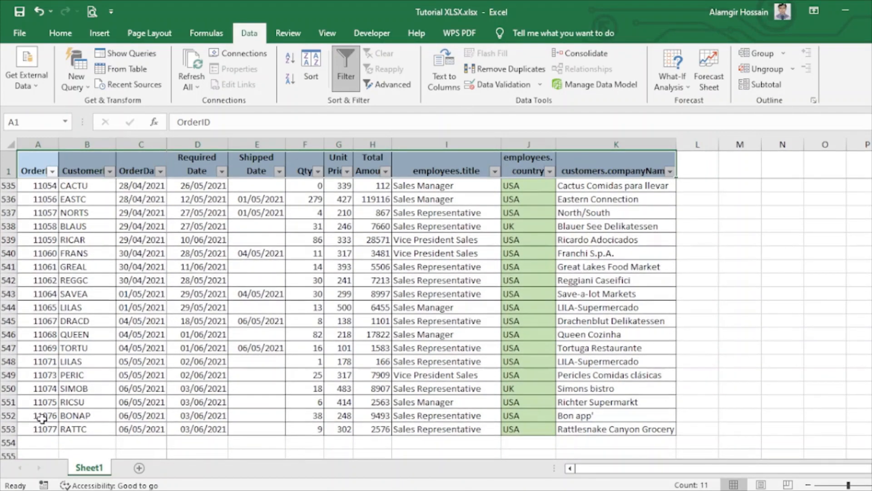
{"action": "left_click", "coordinate": [24, 442]}
{"action": "left_click_drag", "start_coordinate": [25, 442], "coordinate": [646, 436]}
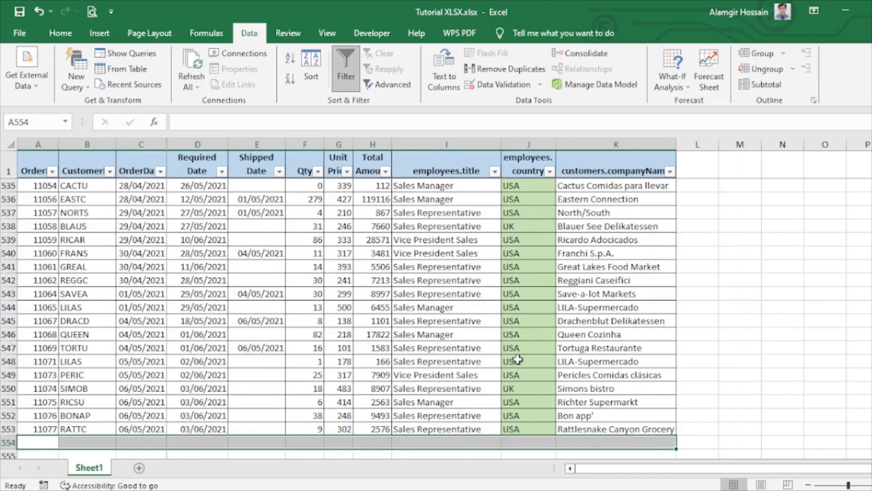
{"action": "left_click", "coordinate": [511, 443]}
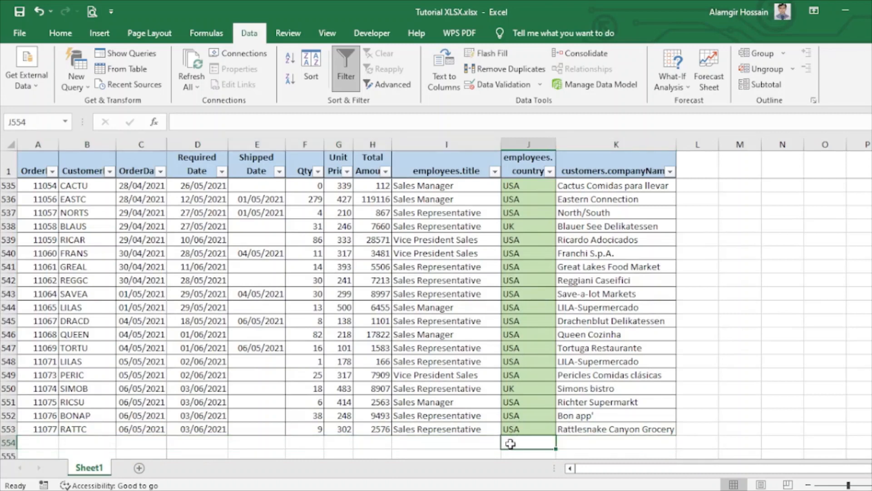
{"action": "left_click", "coordinate": [518, 427]}
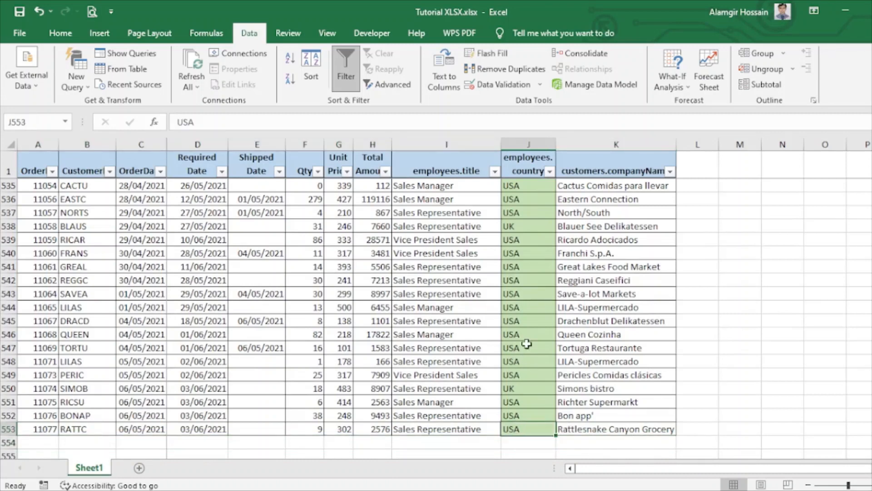
{"action": "left_click", "coordinate": [524, 441]}
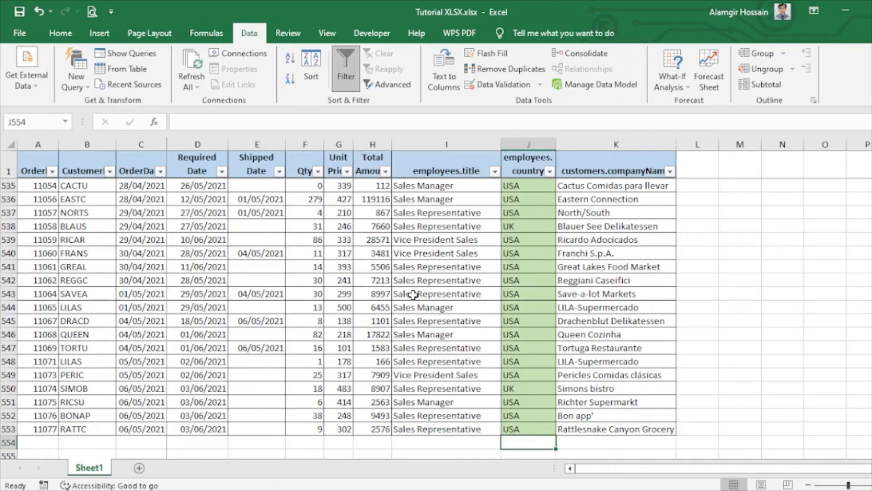
{"action": "left_click", "coordinate": [460, 280]}
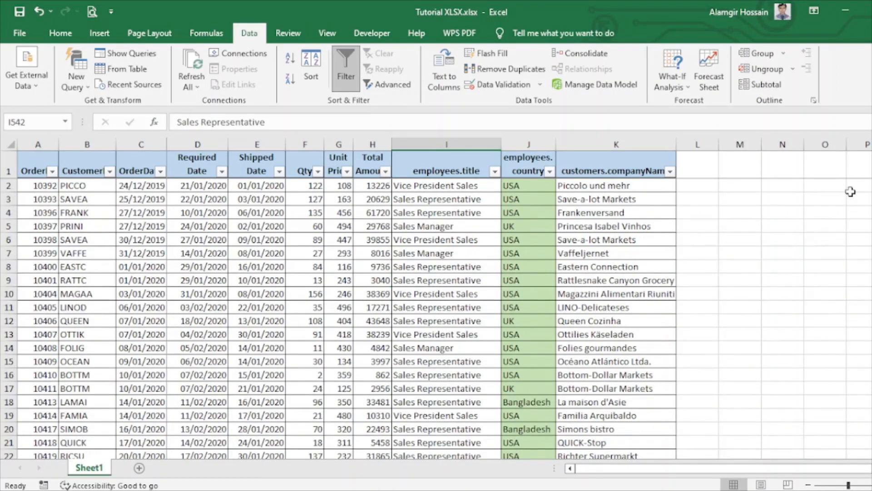
- Convert the order data range A1:K553 into a table that has headers
{"action": "left_click_drag", "start_coordinate": [40, 164], "coordinate": [661, 233]}
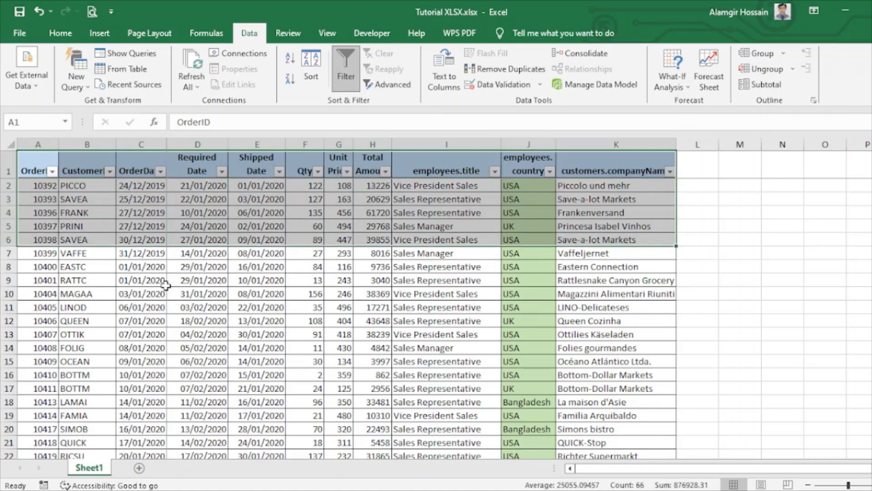
{"action": "left_click", "coordinate": [165, 285]}
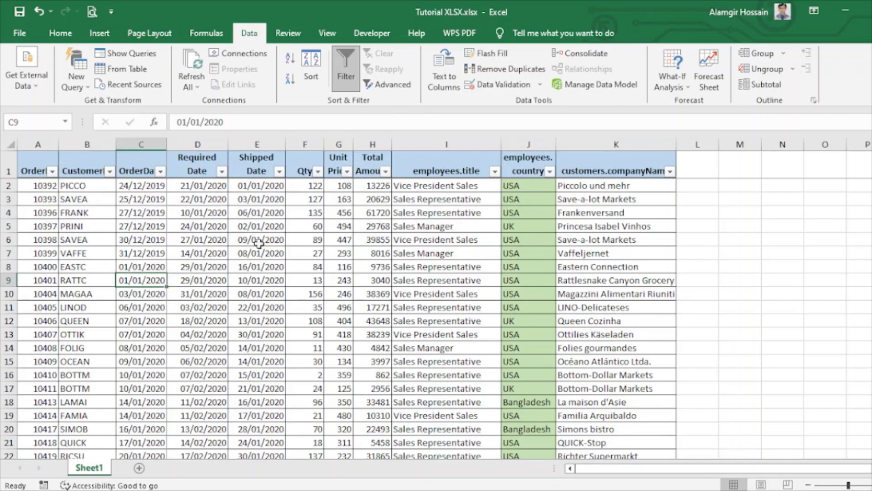
{"action": "left_click", "coordinate": [265, 289]}
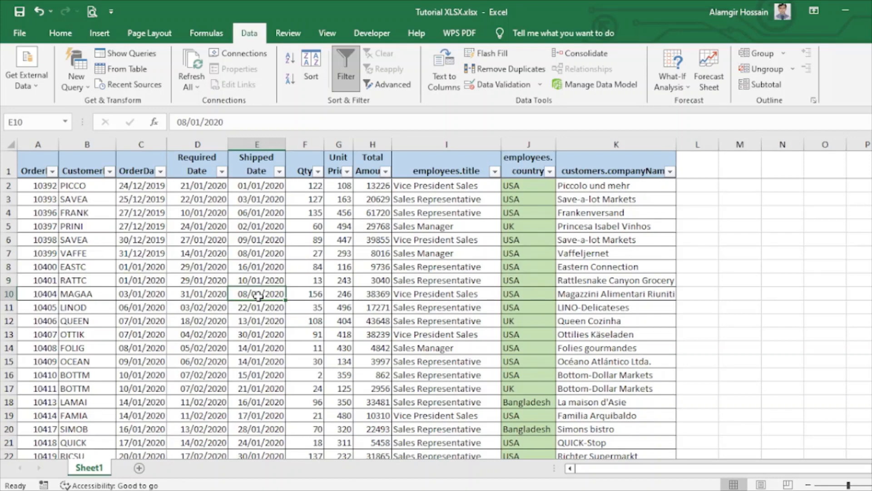
{"action": "key", "text": "ctrl+t"}
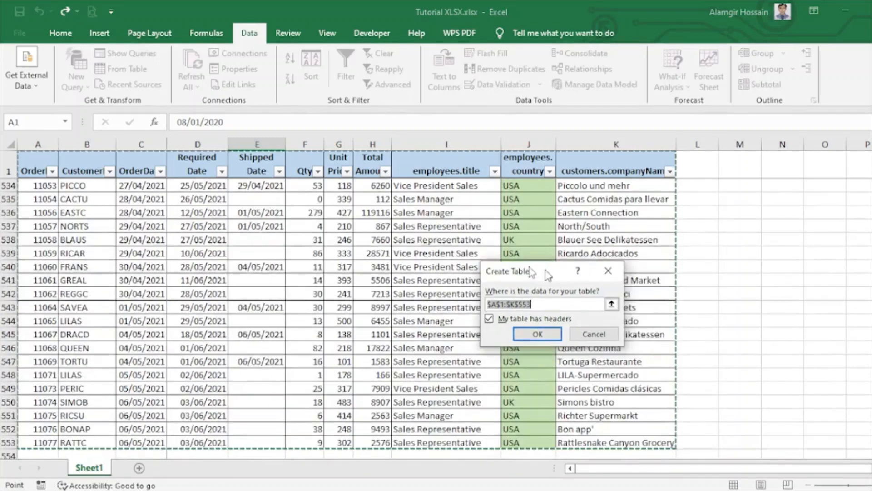
{"action": "left_click_drag", "start_coordinate": [567, 273], "coordinate": [380, 215]}
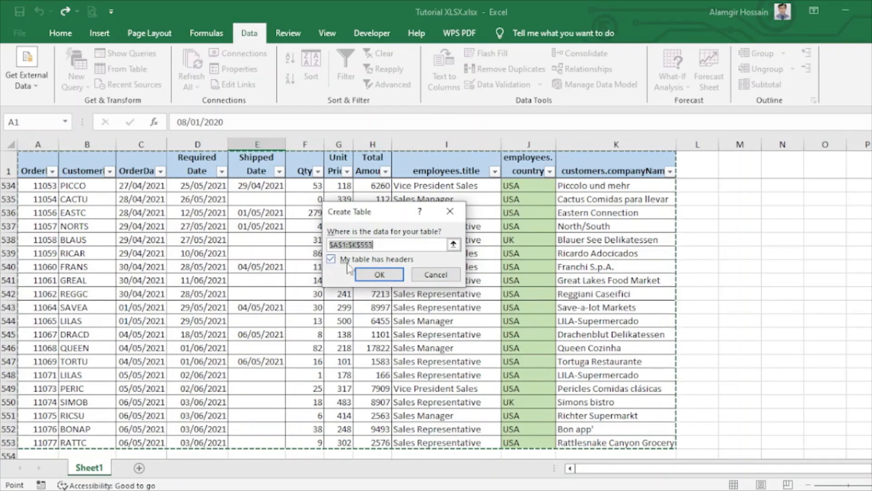
{"action": "left_click", "coordinate": [379, 275]}
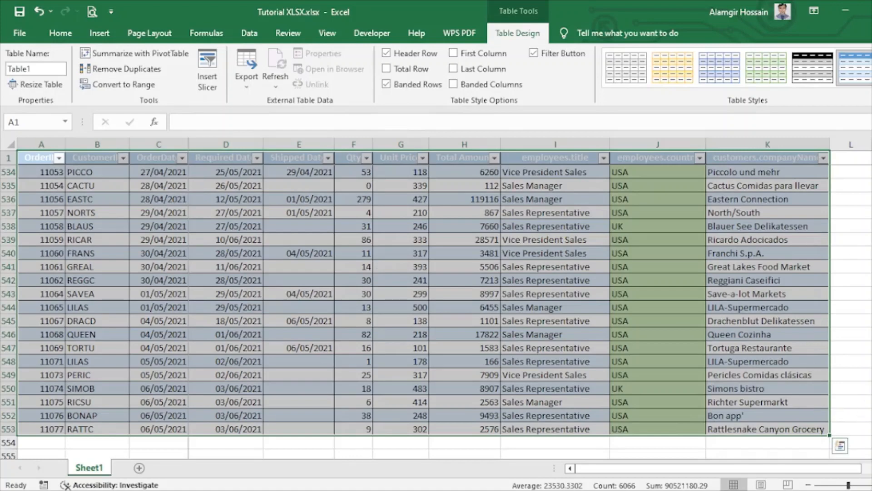
- Apply the light table style with a solid black header and horizontal row lines to the order table
{"action": "left_click_drag", "start_coordinate": [870, 436], "coordinate": [870, 155]}
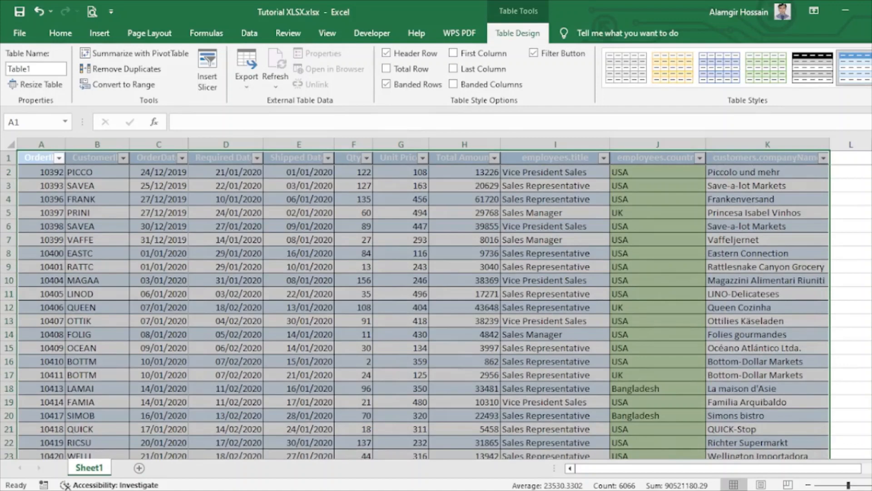
{"action": "left_click", "coordinate": [871, 82]}
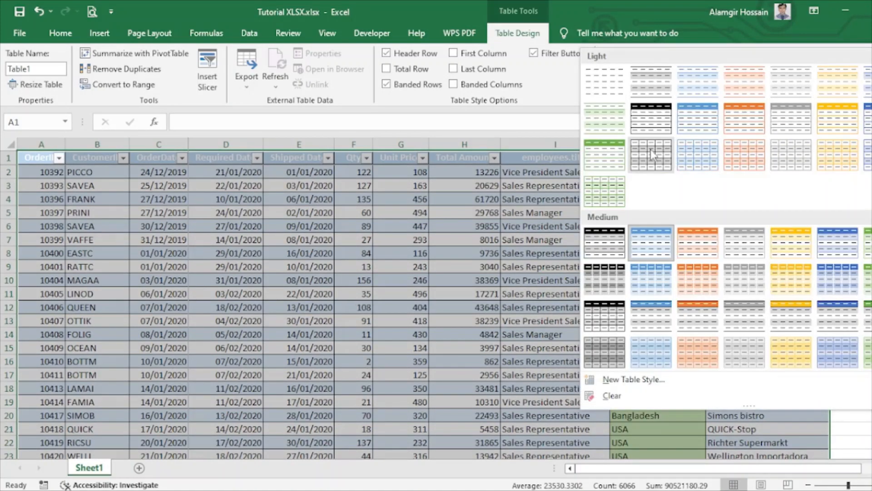
{"action": "left_click", "coordinate": [650, 128]}
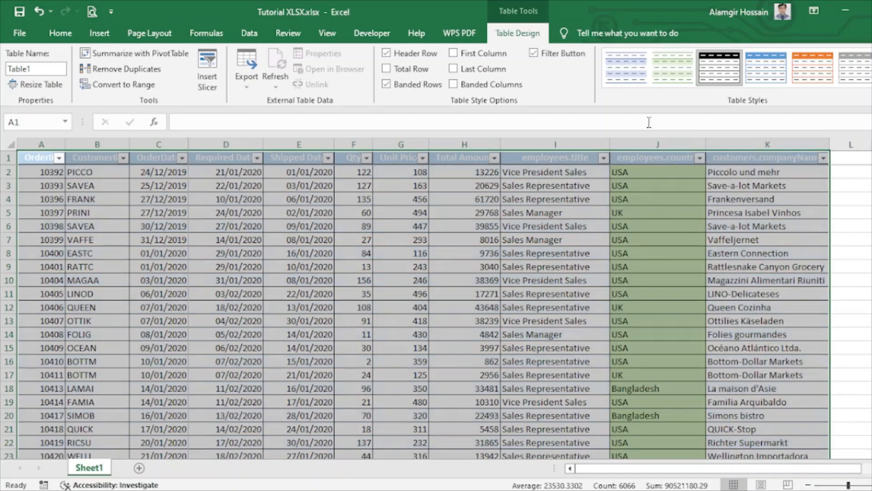
{"action": "left_click", "coordinate": [431, 283]}
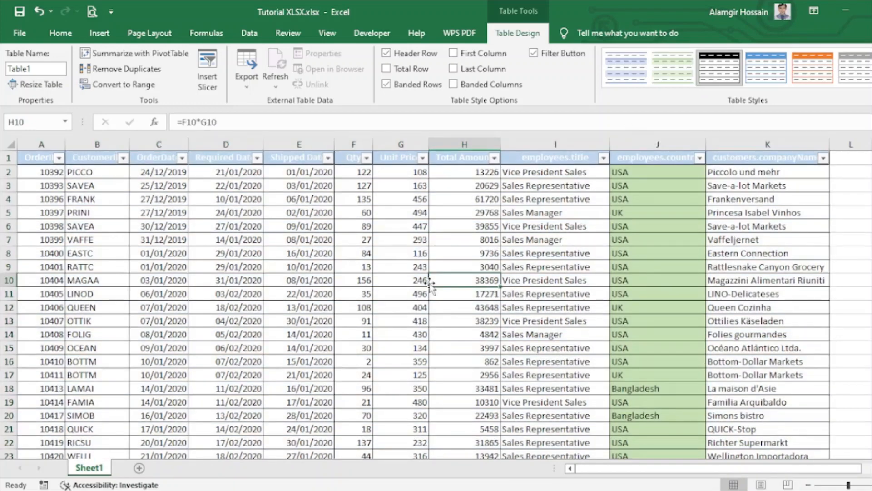
- Load the order table into the Power Query Editor as a new query from the table
{"action": "left_click", "coordinate": [223, 199]}
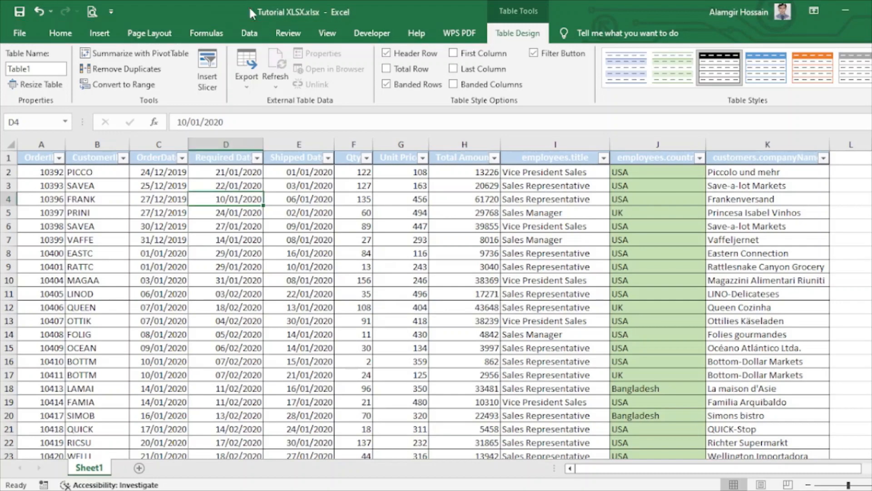
{"action": "left_click", "coordinate": [249, 35]}
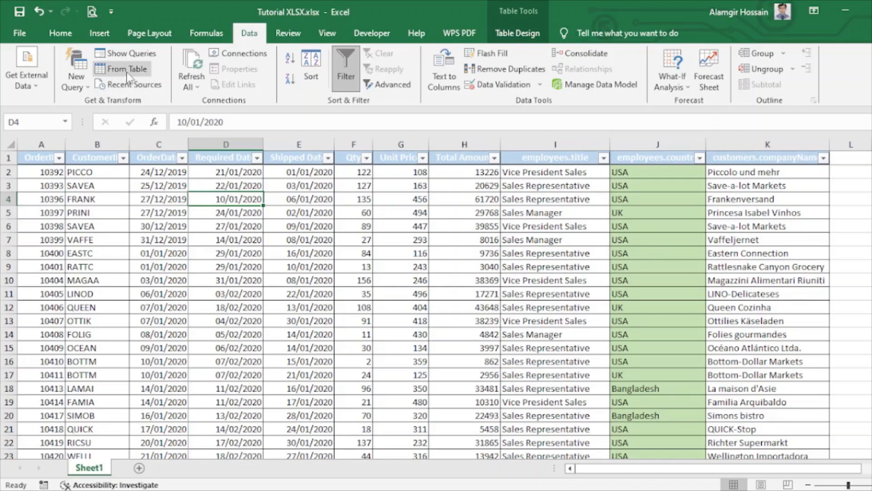
{"action": "left_click", "coordinate": [97, 73]}
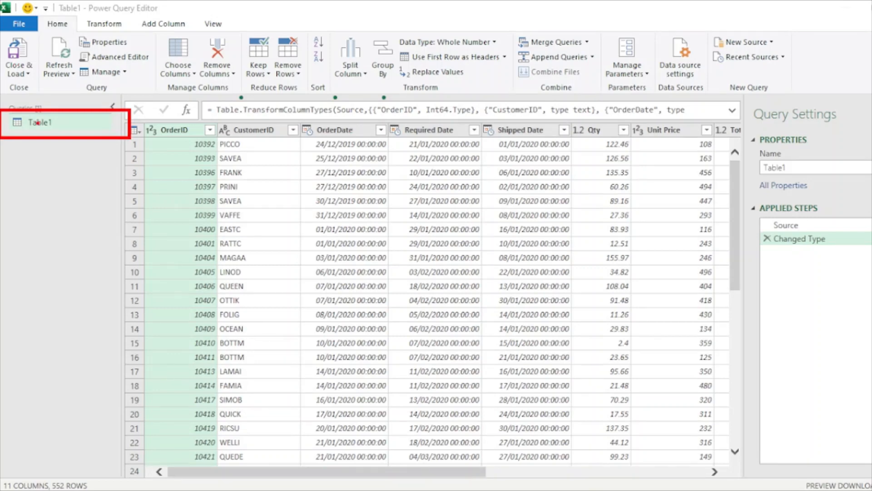
- Duplicate the Table1 query and rename the copy as Emp Country Bangladesh
{"action": "right_click", "coordinate": [40, 128]}
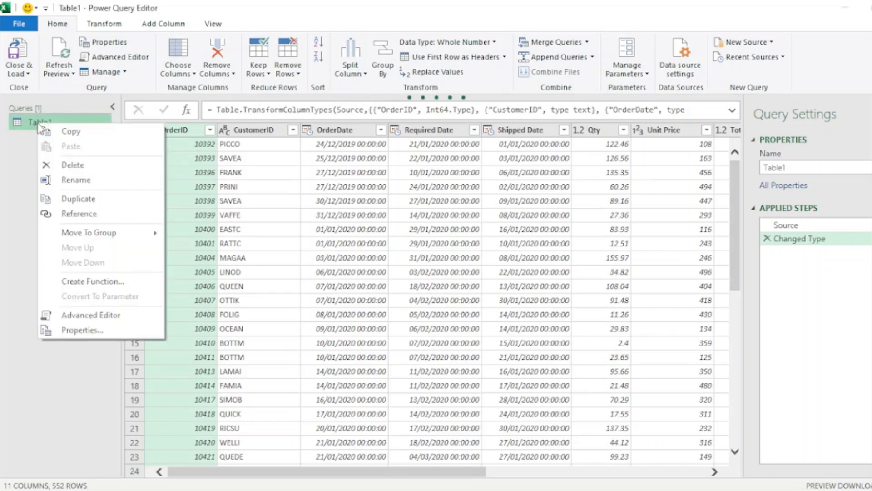
{"action": "left_click", "coordinate": [78, 200]}
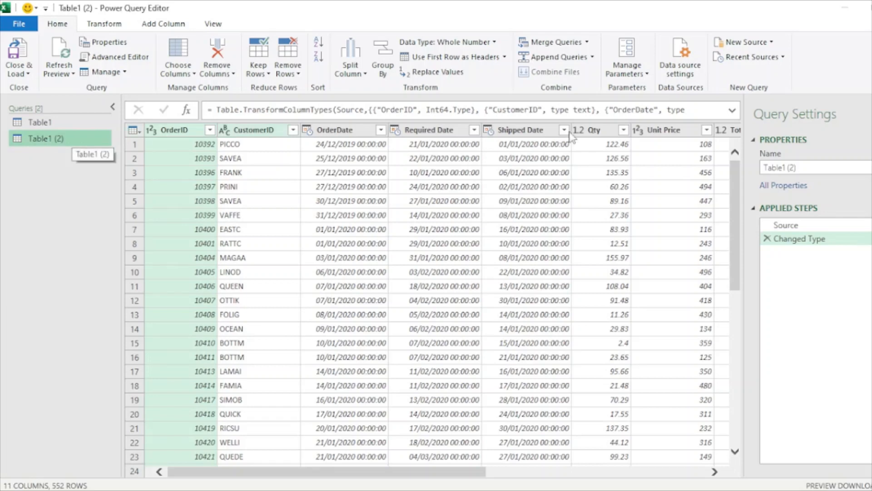
{"action": "left_click", "coordinate": [813, 168]}
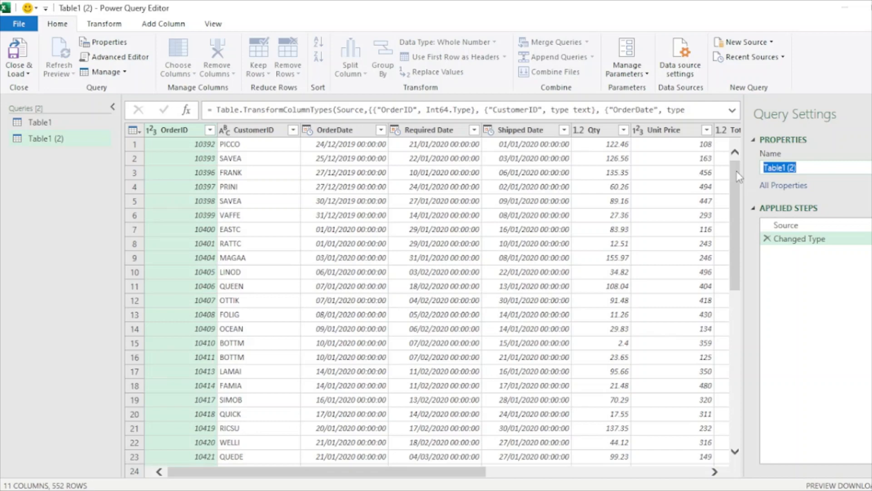
{"action": "type", "text": "Emp Country "}
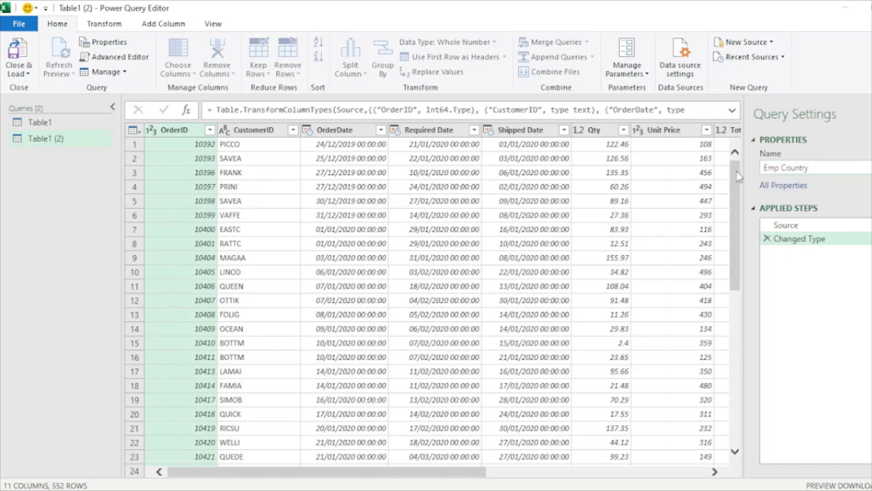
{"action": "type", "text": "Bangladesh"}
{"action": "left_click", "coordinate": [62, 142]}
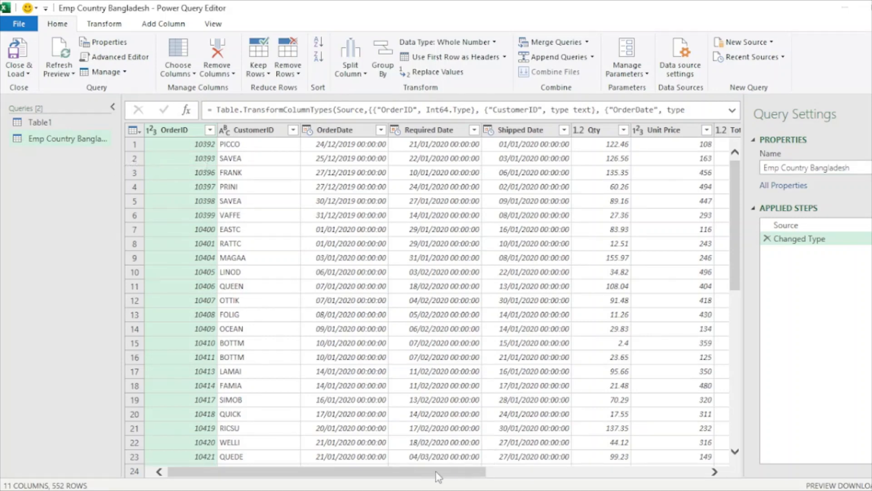
- Filter the employees.country column of the Emp Country Bangladesh query to keep only Bangladesh
{"action": "left_click_drag", "start_coordinate": [438, 476], "coordinate": [634, 473]}
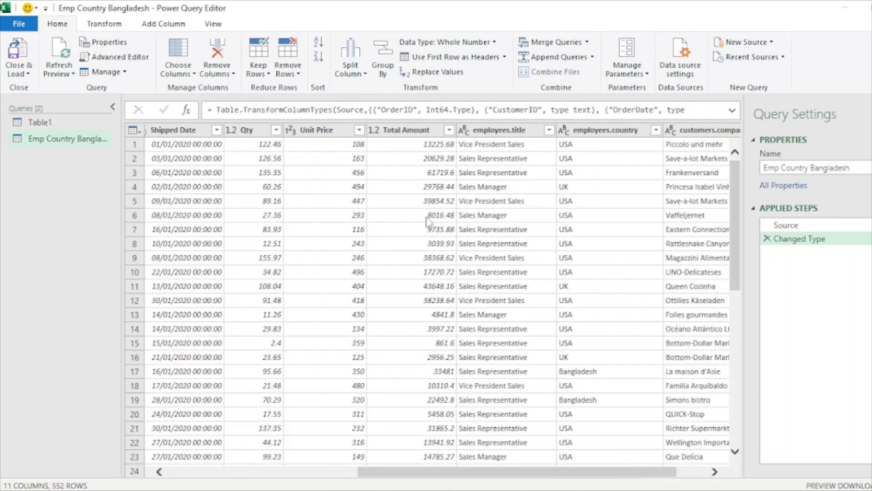
{"action": "left_click", "coordinate": [656, 130]}
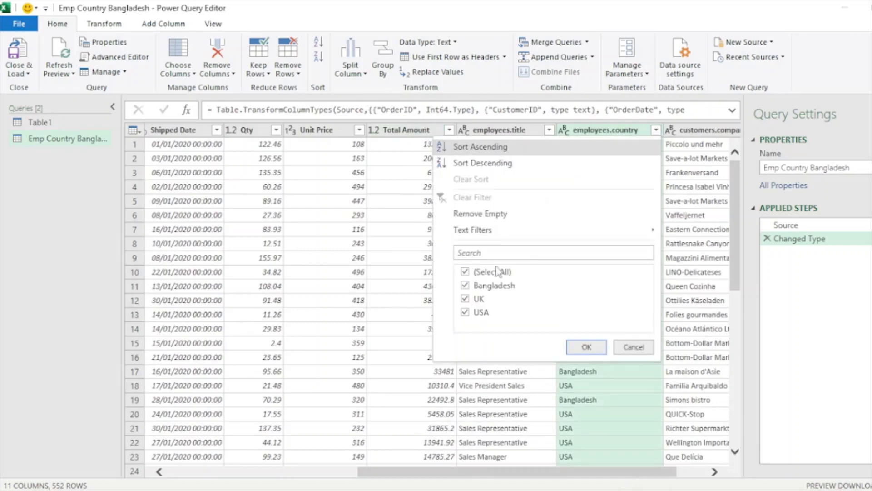
{"action": "left_click", "coordinate": [464, 273]}
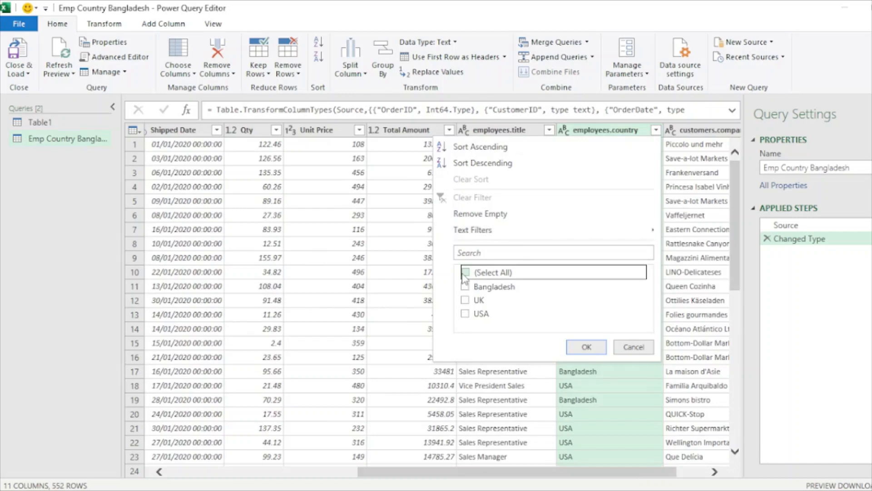
{"action": "left_click", "coordinate": [465, 286]}
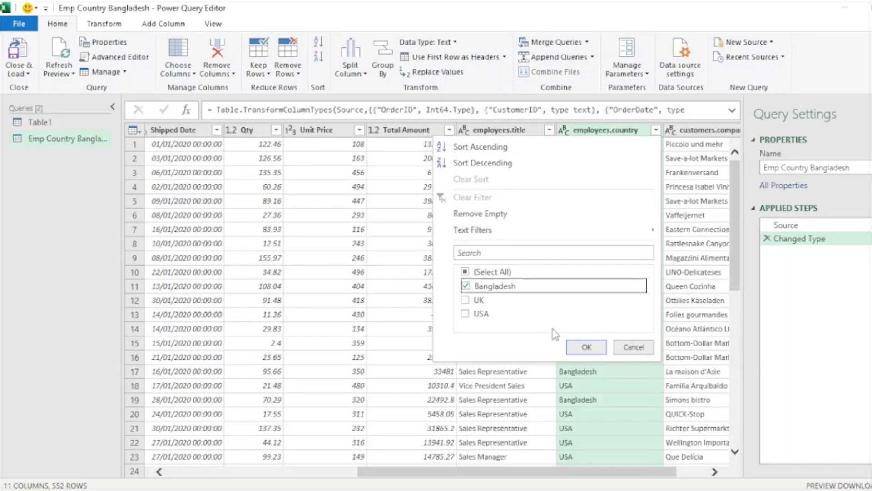
{"action": "left_click", "coordinate": [586, 347]}
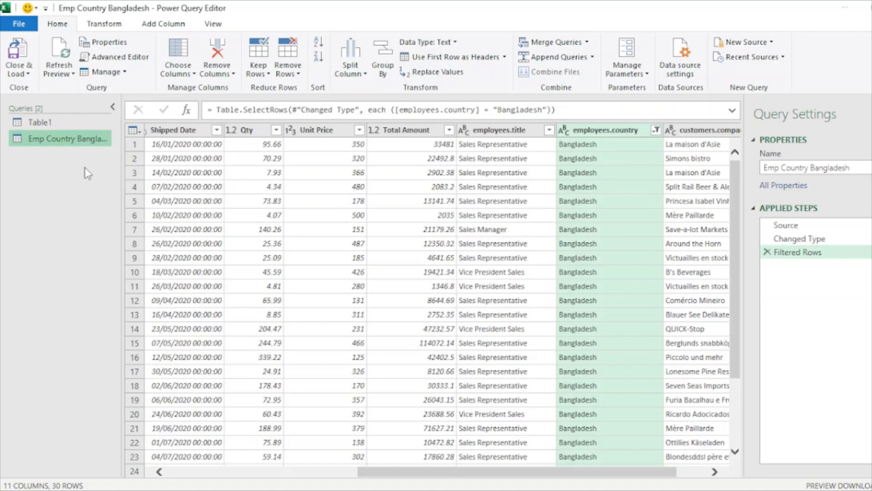
- Duplicate the Table1 query again and rename the copy as UK
{"action": "left_click", "coordinate": [24, 121]}
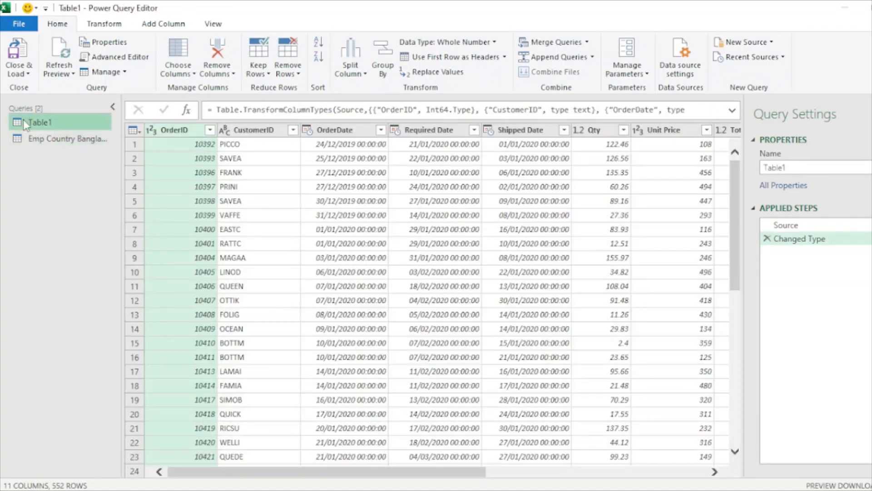
{"action": "right_click", "coordinate": [26, 123]}
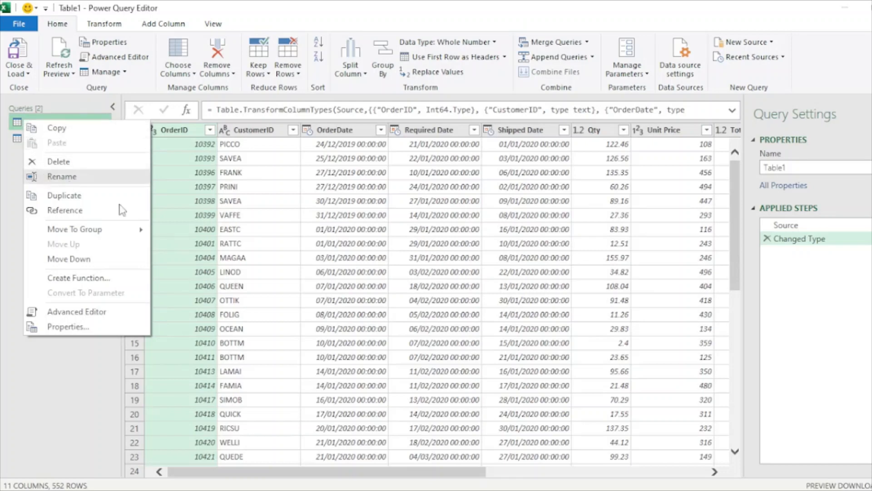
{"action": "left_click", "coordinate": [64, 195]}
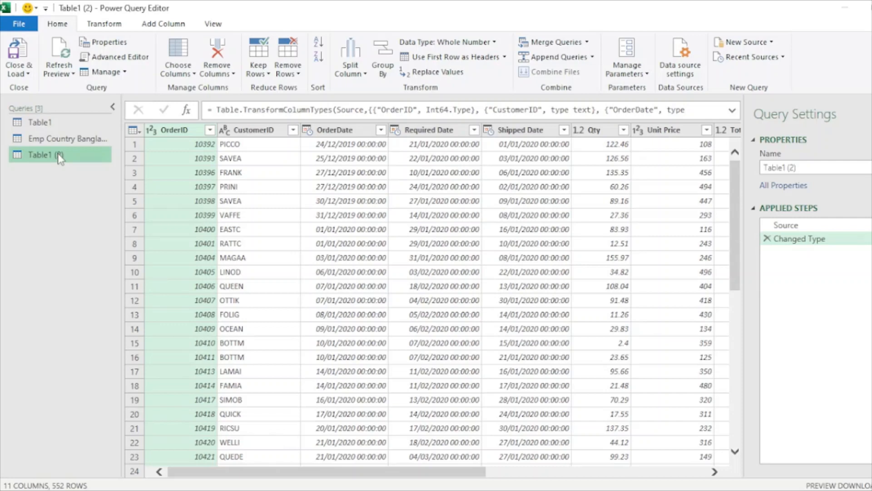
{"action": "left_click", "coordinate": [774, 167]}
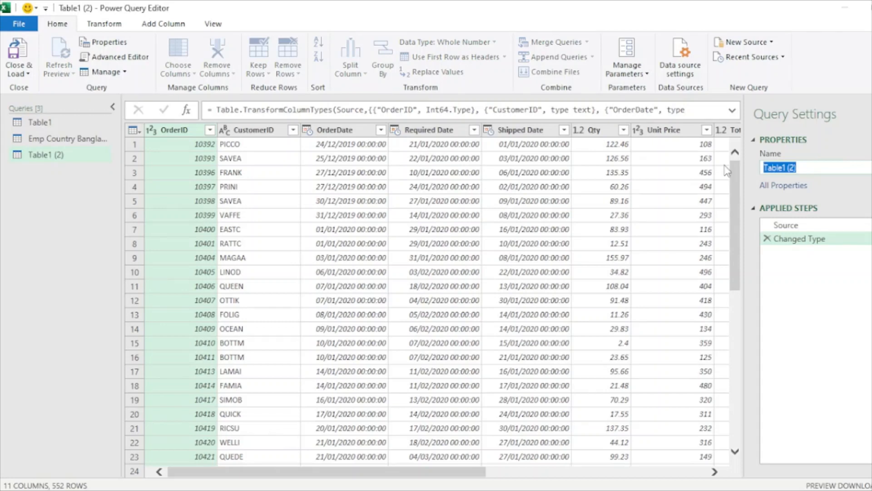
{"action": "type", "text": "UK"}
{"action": "left_click", "coordinate": [80, 200]}
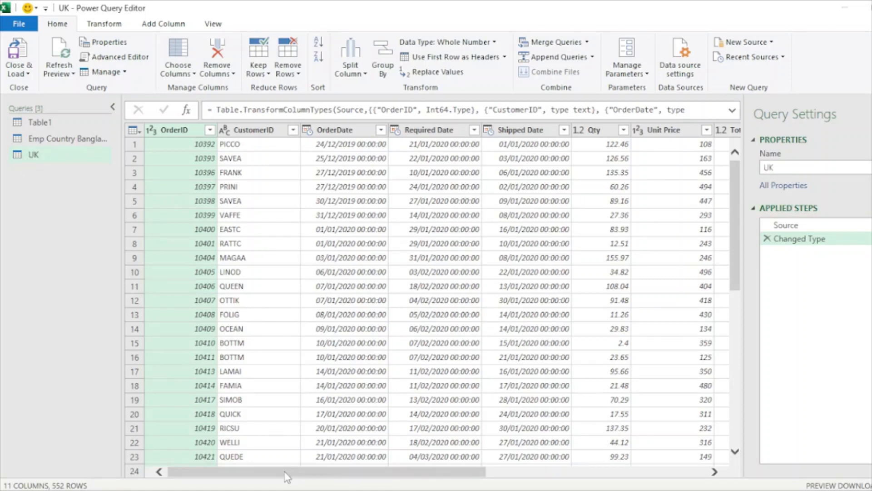
- Filter the employees.country column of the UK query to keep only UK
{"action": "left_click_drag", "start_coordinate": [286, 476], "coordinate": [506, 475]}
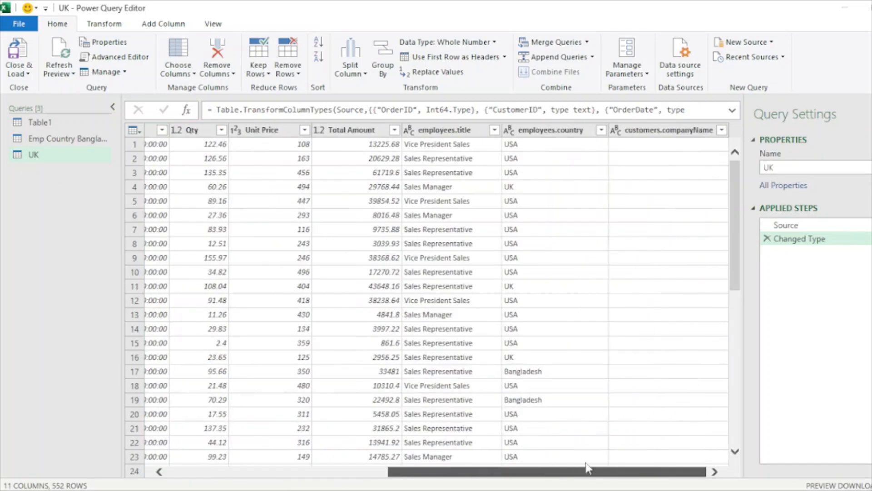
{"action": "left_click", "coordinate": [602, 133]}
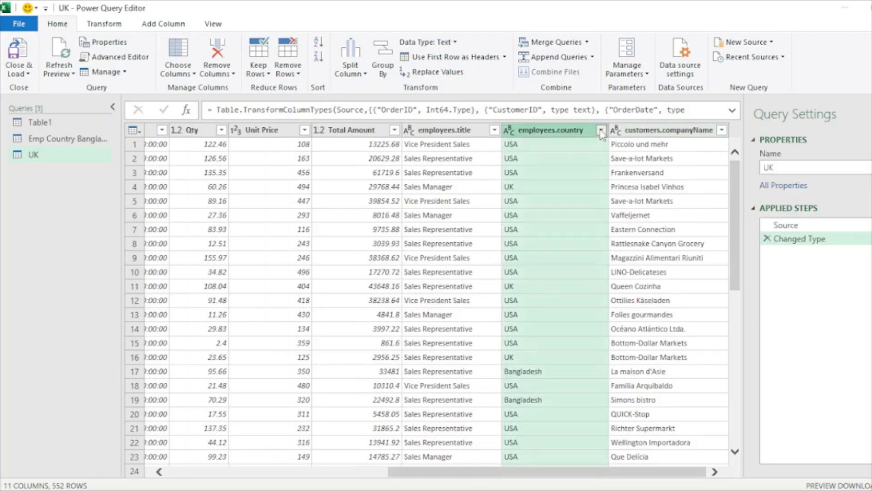
{"action": "left_click", "coordinate": [602, 132]}
{"action": "left_click", "coordinate": [411, 273]}
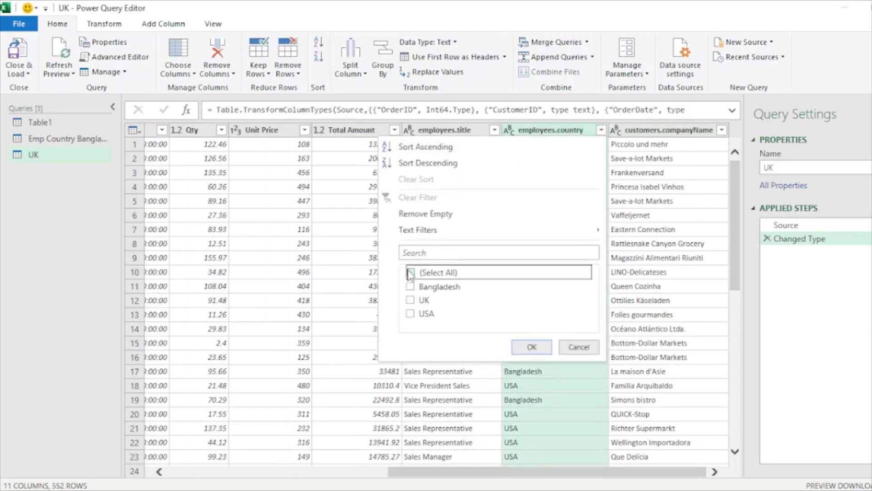
{"action": "left_click", "coordinate": [411, 300]}
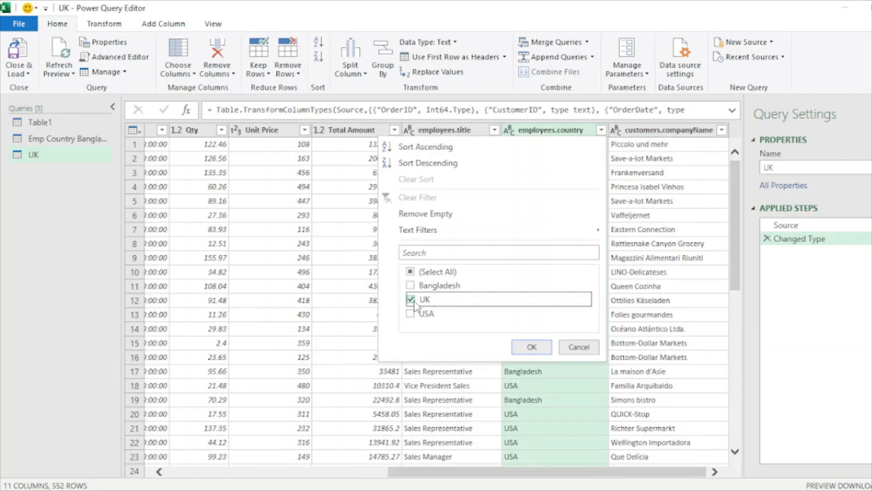
{"action": "left_click", "coordinate": [532, 348]}
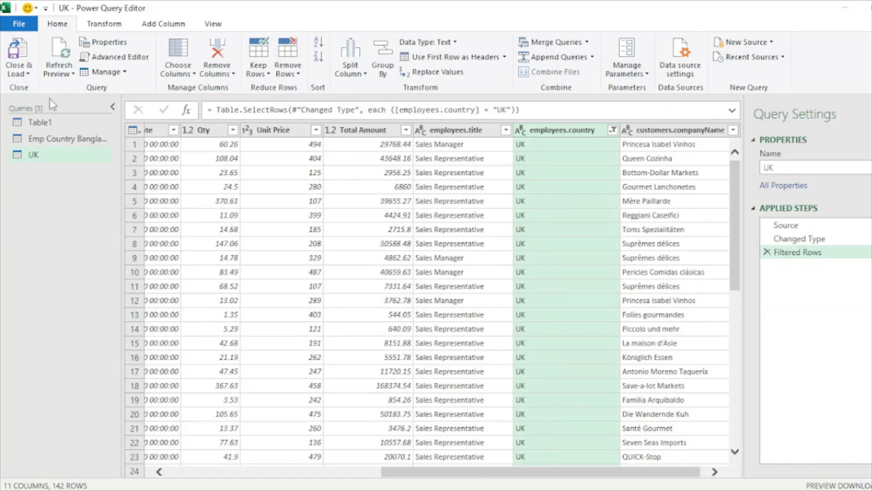
- Create another duplicate of the Table1 query and rename it as USA
{"action": "left_click", "coordinate": [36, 125]}
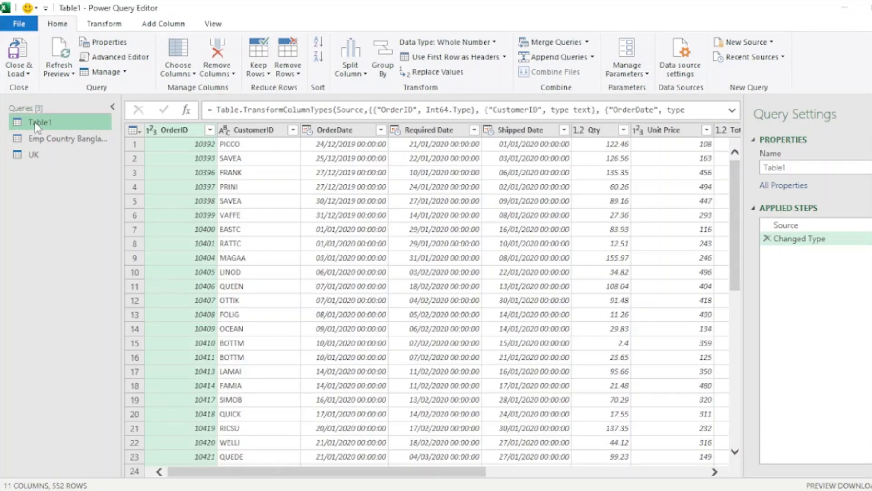
{"action": "right_click", "coordinate": [37, 127]}
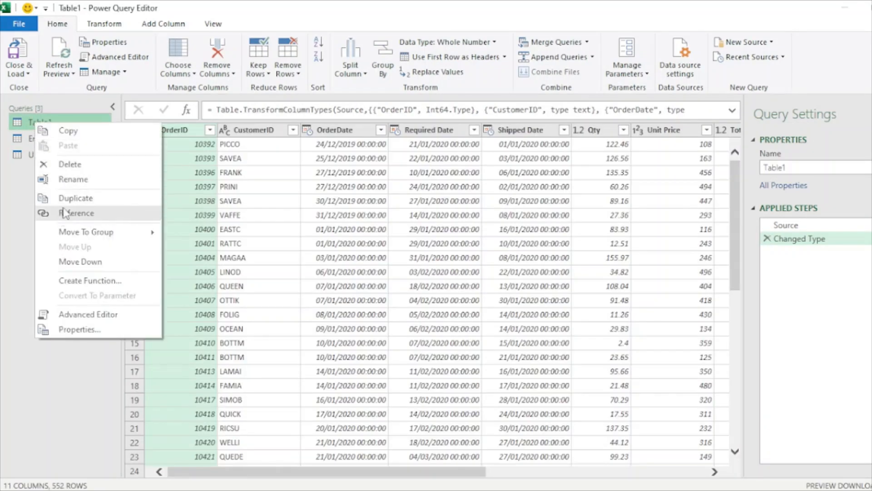
{"action": "left_click", "coordinate": [87, 199]}
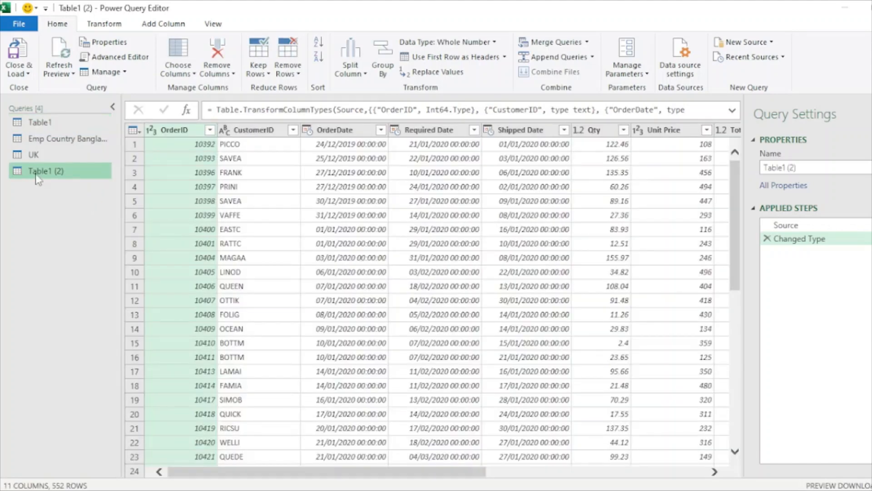
{"action": "left_click", "coordinate": [816, 168]}
{"action": "left_click_drag", "start_coordinate": [816, 169], "coordinate": [760, 169]}
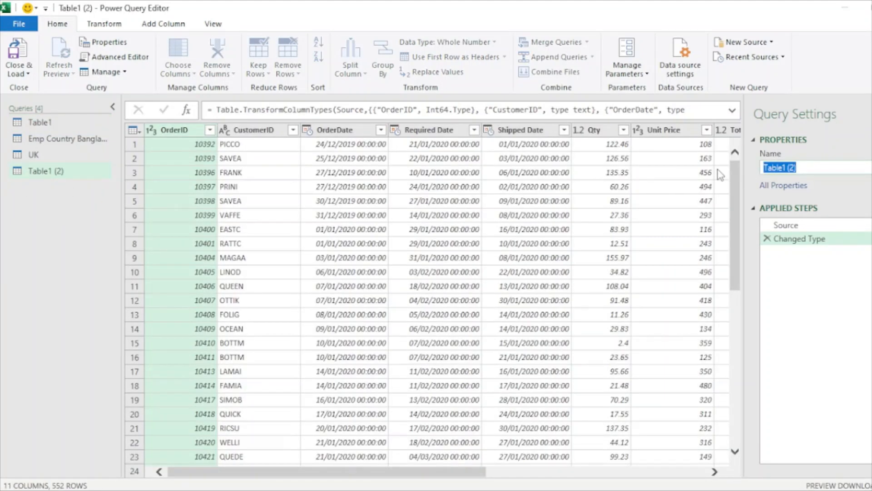
{"action": "type", "text": "USA"}
{"action": "key", "text": "Return"}
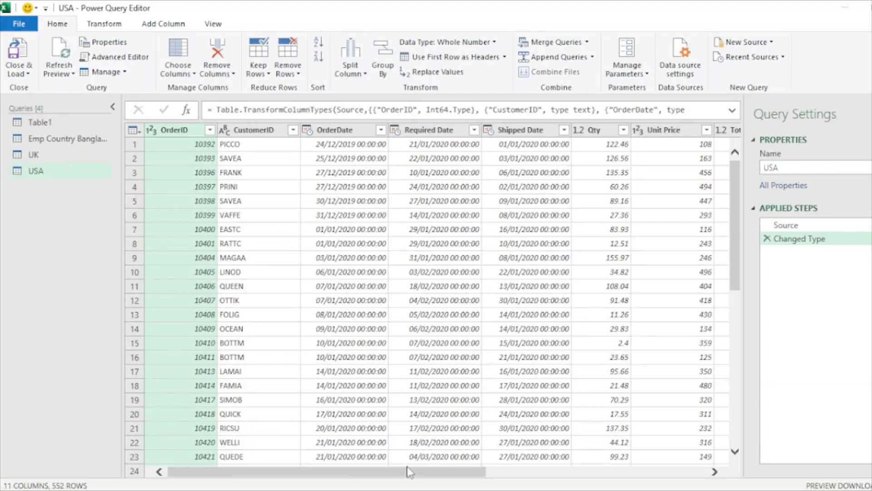
- Filter the employees.country column of the USA query to keep only USA
{"action": "left_click_drag", "start_coordinate": [409, 472], "coordinate": [713, 469]}
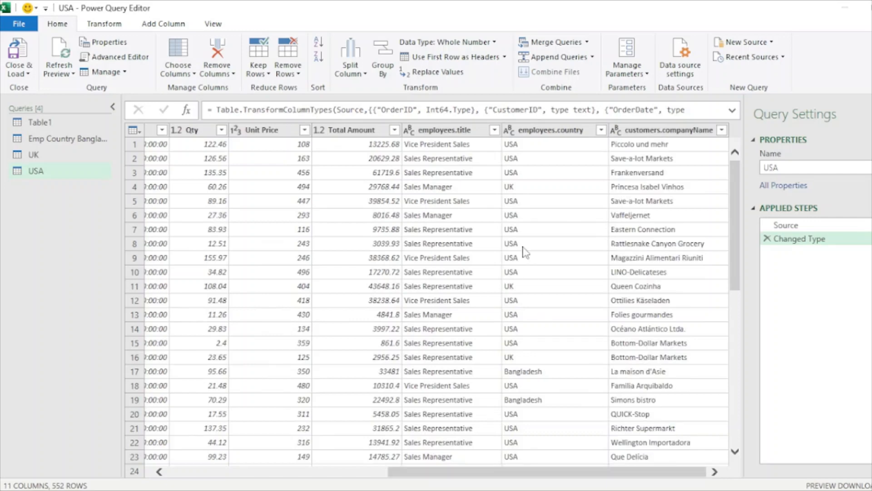
{"action": "left_click", "coordinate": [601, 130]}
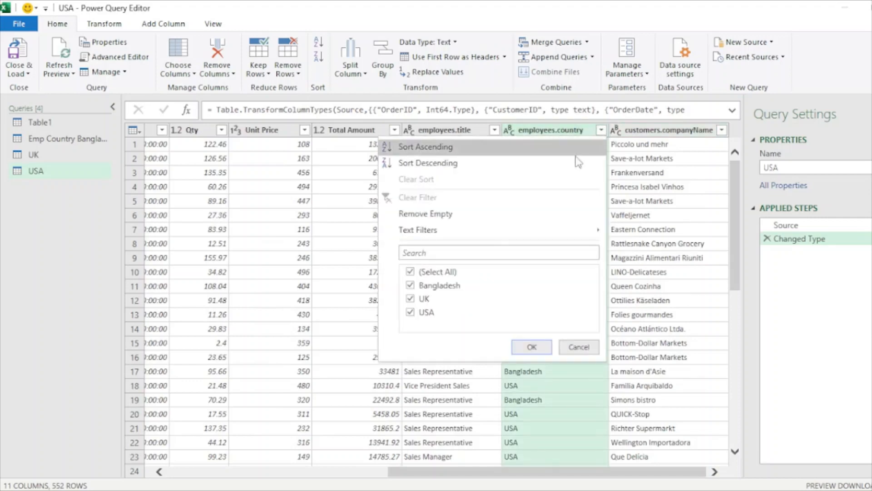
{"action": "left_click", "coordinate": [408, 271]}
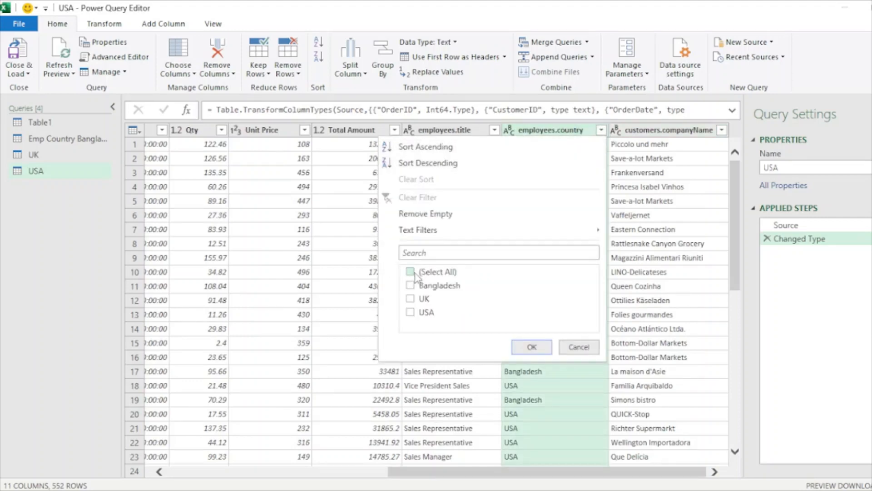
{"action": "left_click", "coordinate": [530, 348]}
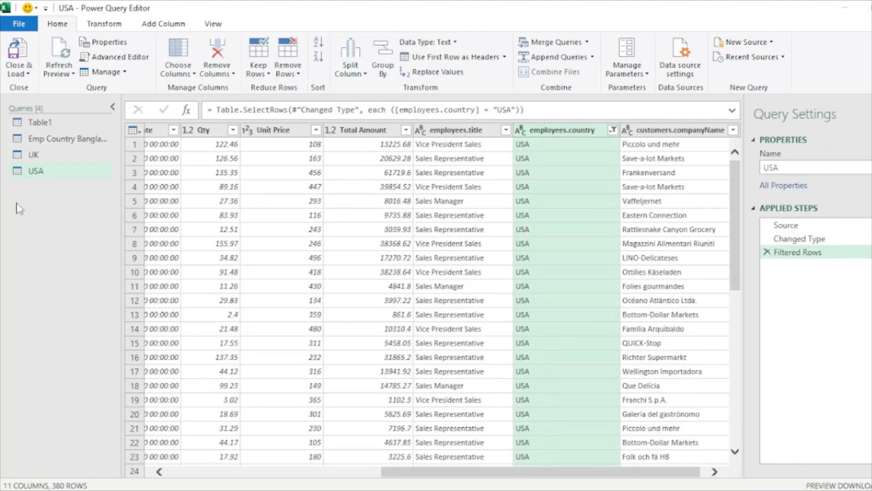
- Review the Table1, Emp Country Bangladesh, UK and USA queries one by one, checking the rows each one holds
{"action": "left_click", "coordinate": [39, 124]}
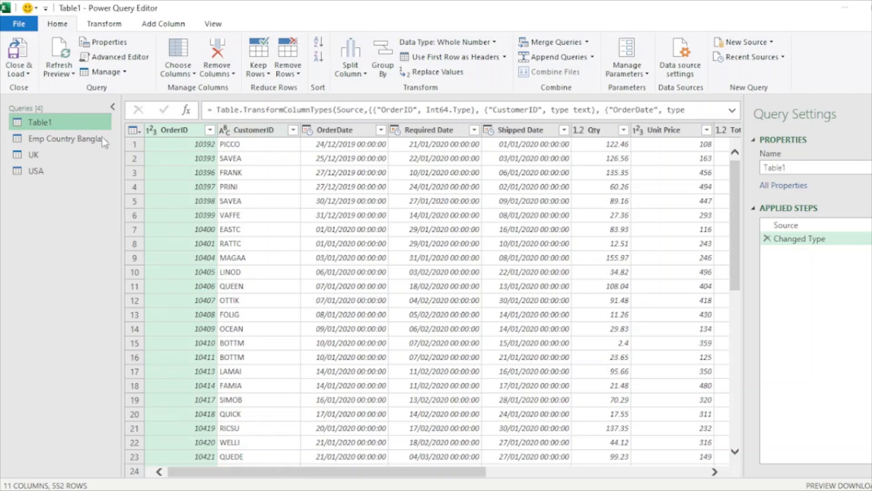
{"action": "left_click", "coordinate": [70, 143]}
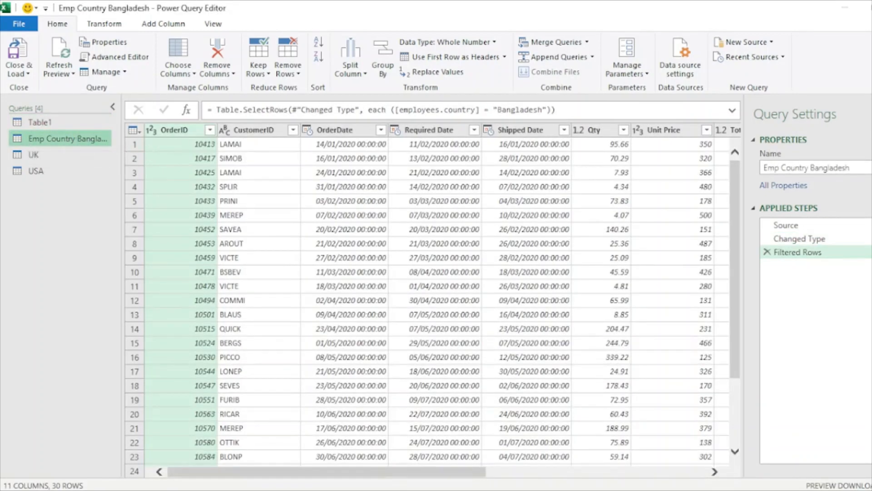
{"action": "left_click_drag", "start_coordinate": [391, 475], "coordinate": [96, 445]}
{"action": "left_click", "coordinate": [37, 154]}
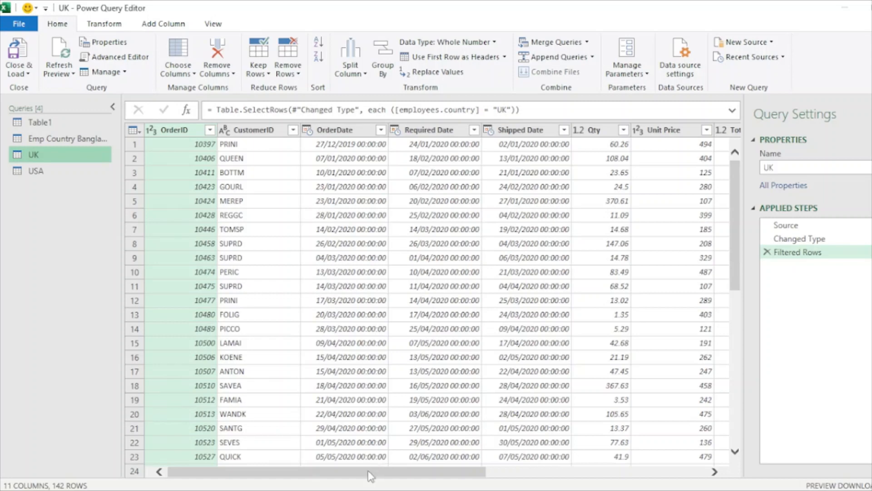
{"action": "left_click_drag", "start_coordinate": [370, 473], "coordinate": [591, 473]}
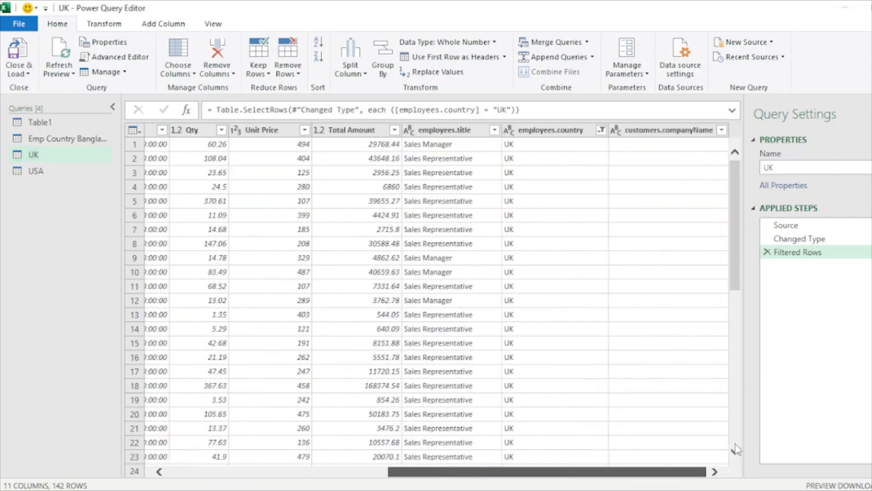
{"action": "left_click", "coordinate": [39, 175]}
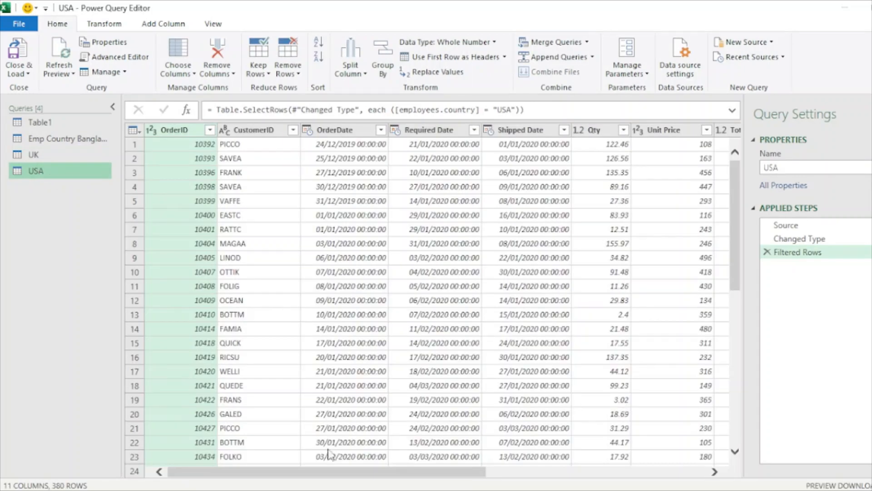
{"action": "mouse_move", "coordinate": [362, 475]}
{"action": "left_mouse_down"}
{"action": "mouse_move", "coordinate": [737, 480]}
{"action": "mouse_move", "coordinate": [354, 484]}
{"action": "left_mouse_up"}
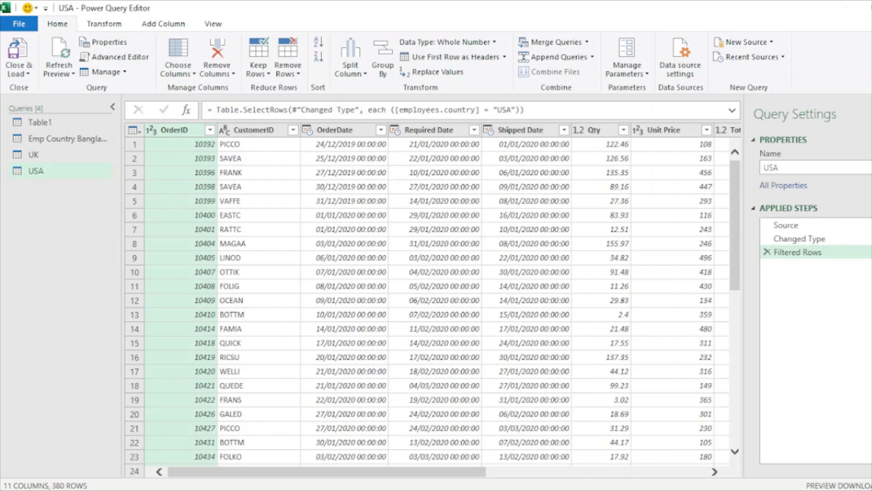
- Close the Power Query Editor and keep the changes so the new queries load into the workbook
{"action": "left_click", "coordinate": [871, 9]}
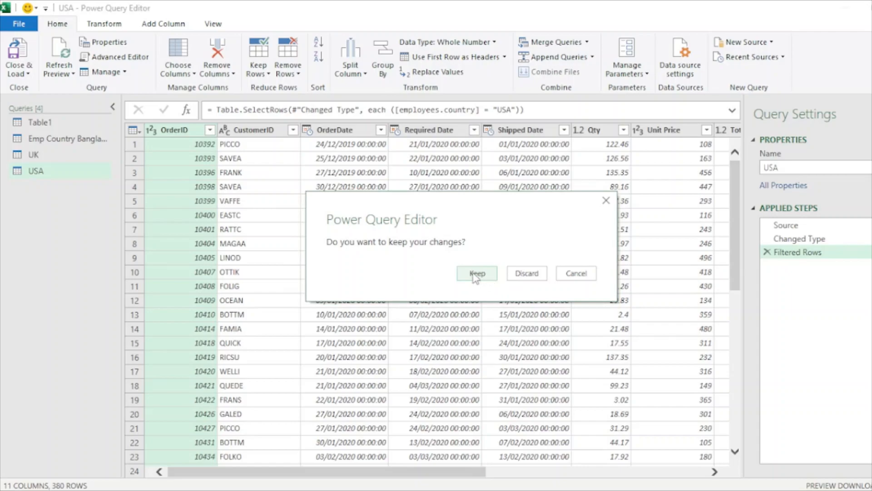
{"action": "left_click", "coordinate": [475, 274]}
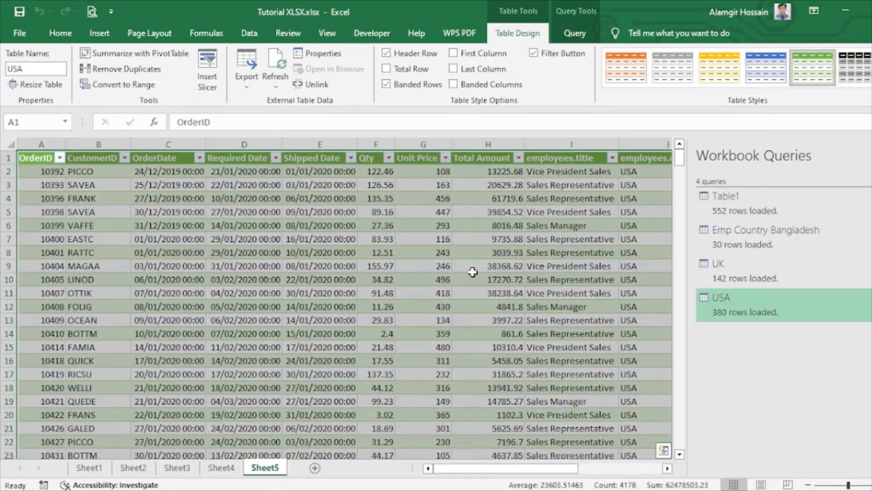
{"action": "left_click", "coordinate": [380, 264]}
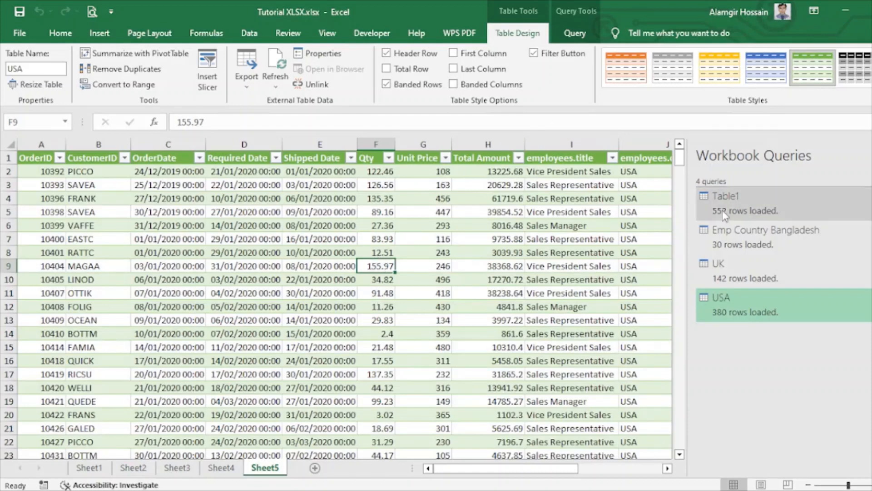
- Go to the sheet loaded by the Emp Country Bangladesh query and rename this Sheet3 as Bangladesh
{"action": "mouse_move", "coordinate": [722, 210]}
{"action": "left_click", "coordinate": [731, 194]}
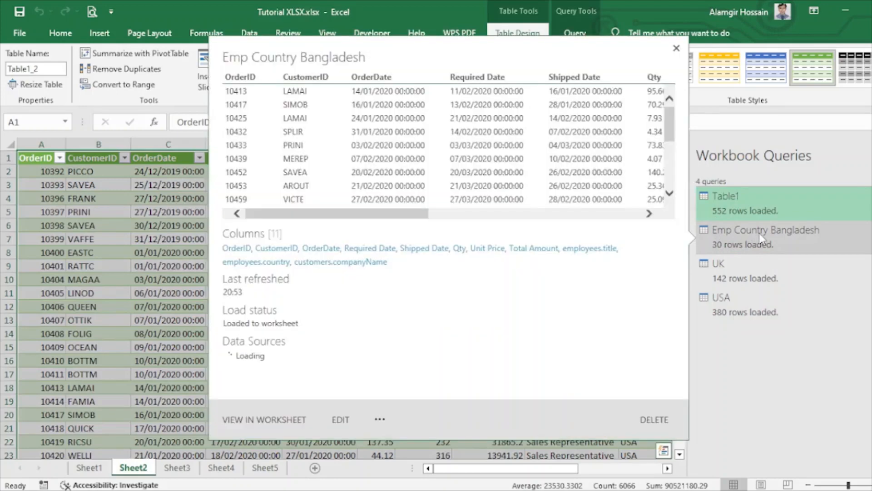
{"action": "left_click", "coordinate": [737, 241]}
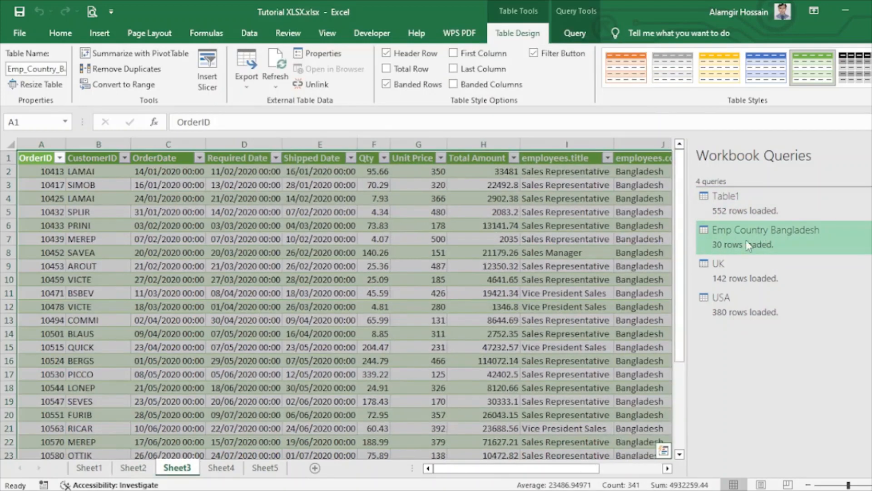
{"action": "mouse_move", "coordinate": [761, 234]}
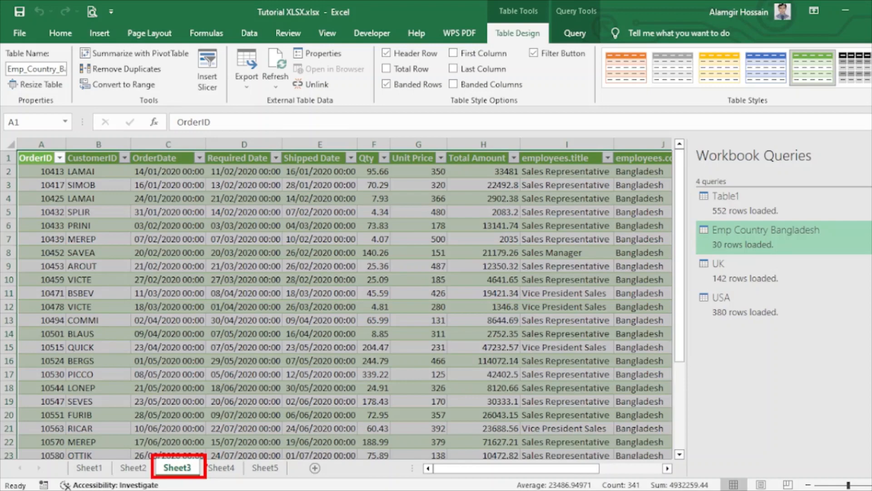
{"action": "double_click", "coordinate": [176, 468]}
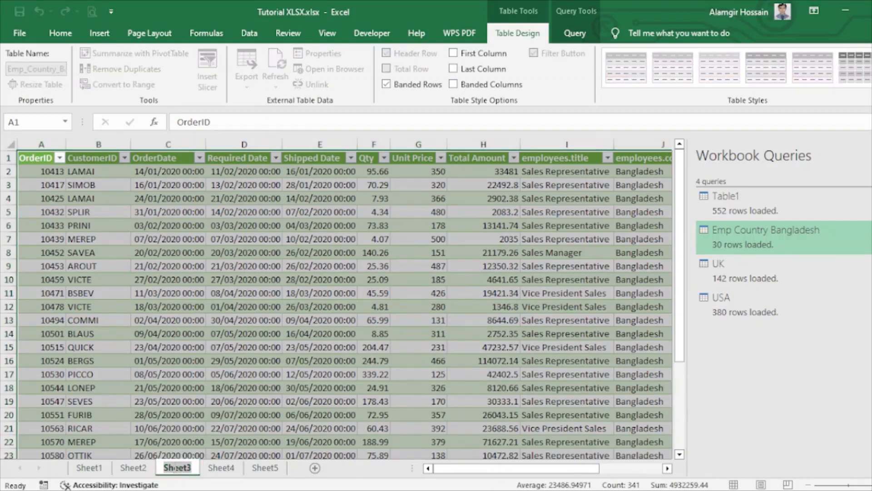
{"action": "type", "text": "Ban"}
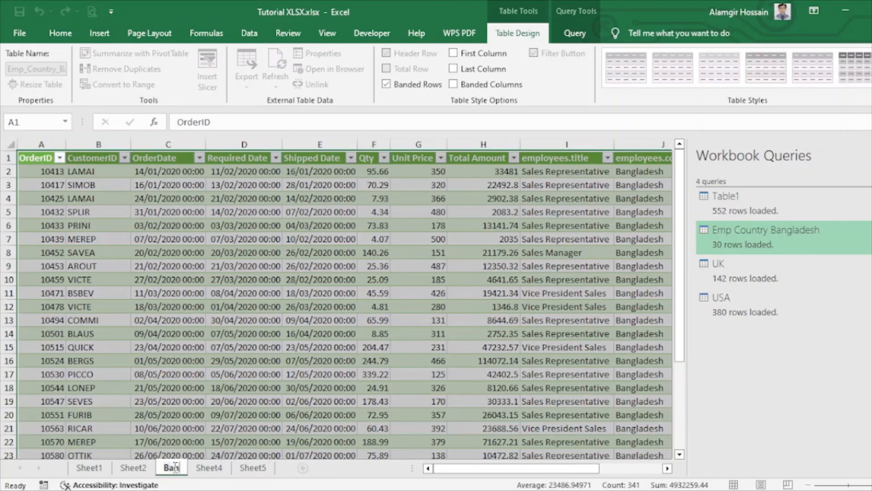
{"action": "type", "text": "glades"}
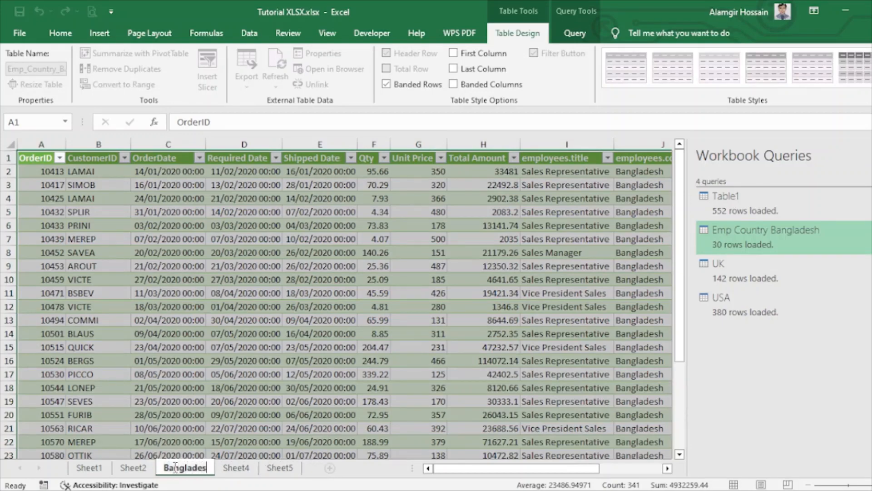
{"action": "type", "text": "h"}
{"action": "key", "text": "Return"}
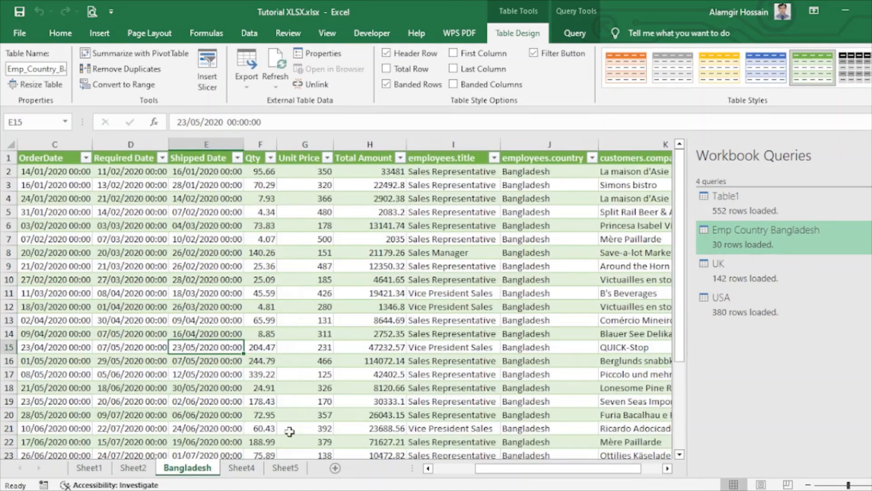
- Rename Sheet4, which holds the UK query's table, as UK
{"action": "left_click", "coordinate": [242, 473]}
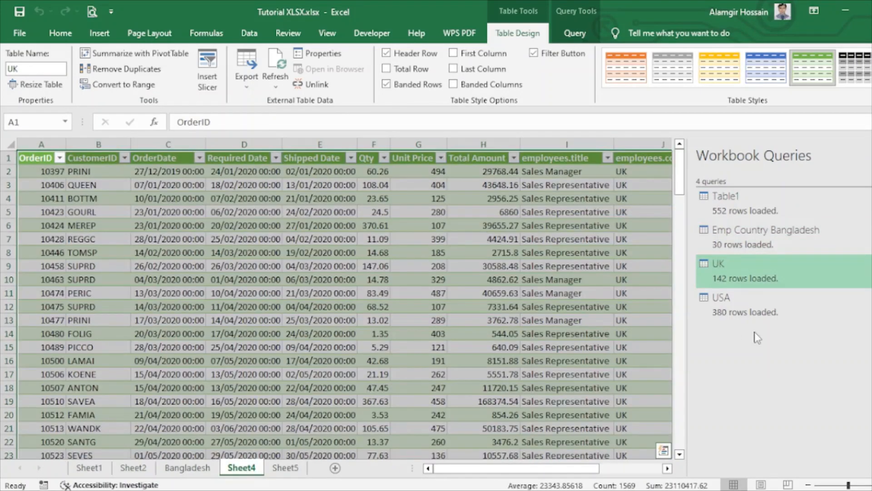
{"action": "mouse_move", "coordinate": [731, 271]}
{"action": "double_click", "coordinate": [246, 468]}
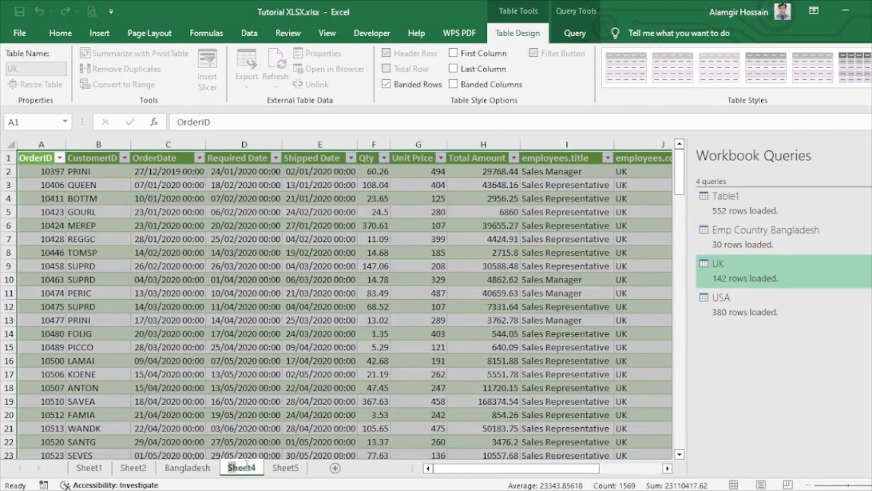
{"action": "type", "text": "UK"}
{"action": "left_click", "coordinate": [370, 323]}
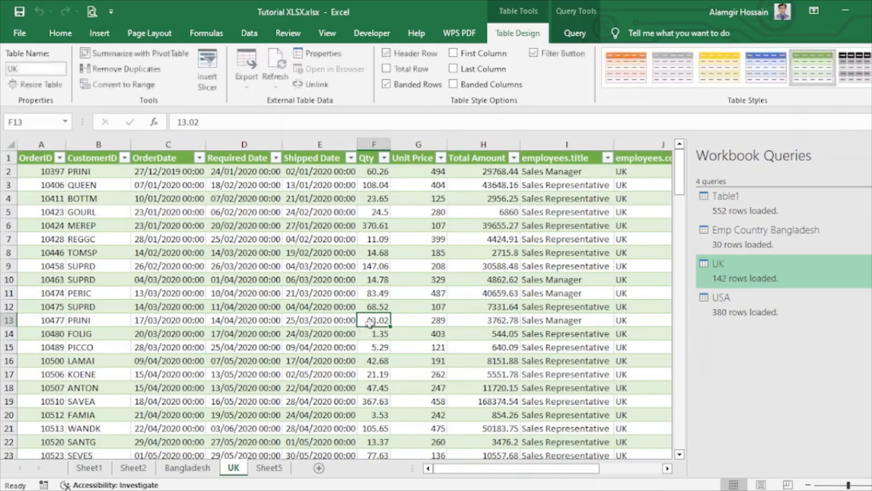
- Rename Sheet5, which holds the USA query's table, as USA
{"action": "left_click", "coordinate": [269, 472]}
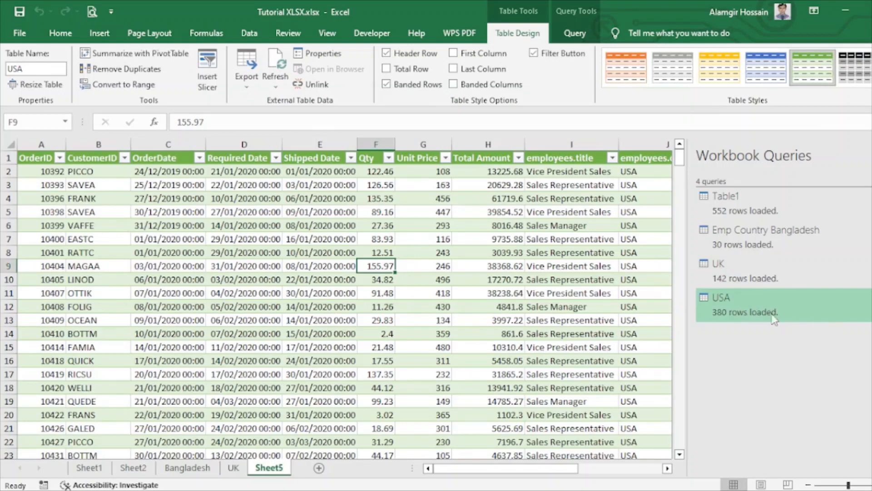
{"action": "mouse_move", "coordinate": [734, 302]}
{"action": "double_click", "coordinate": [265, 471]}
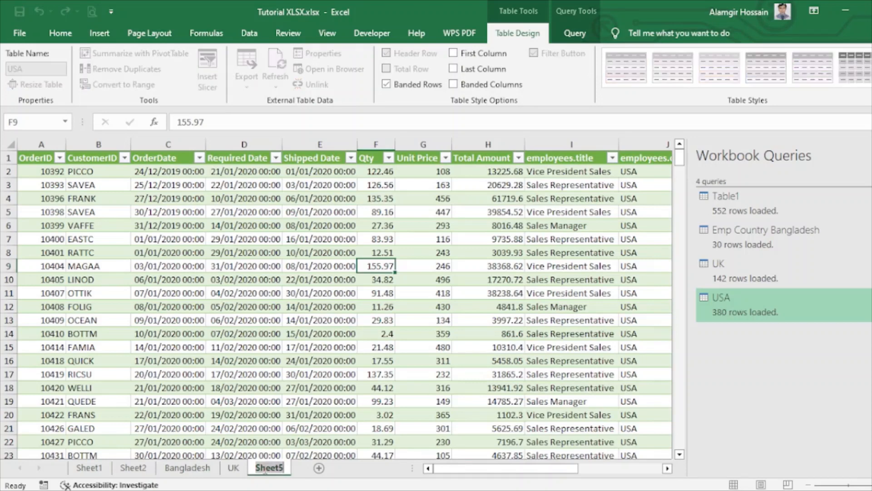
{"action": "type", "text": "USA"}
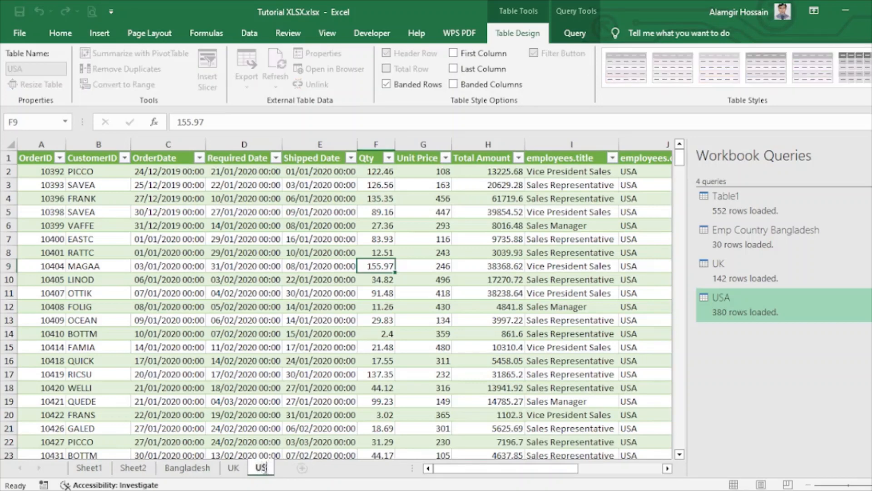
{"action": "left_click", "coordinate": [366, 308]}
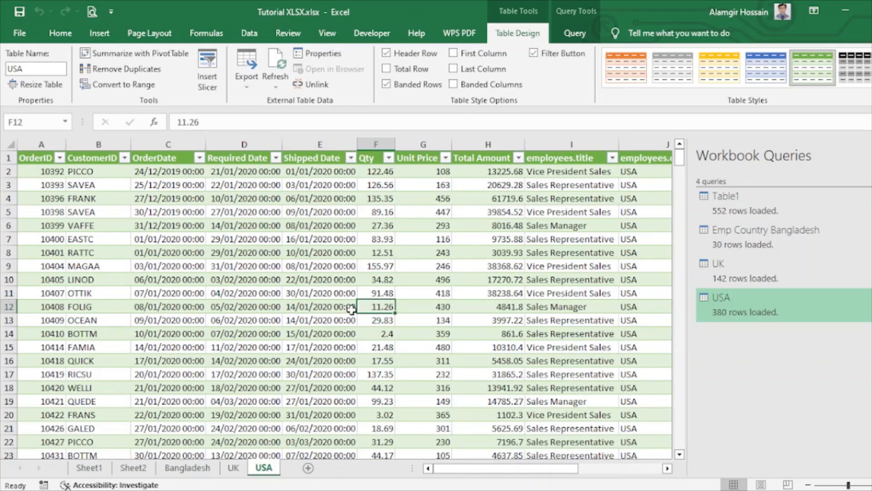
- Look through the Bangladesh, UK and USA sheets and compare the source table on Sheet1 with the loaded table on Sheet2
{"action": "left_click", "coordinate": [188, 468]}
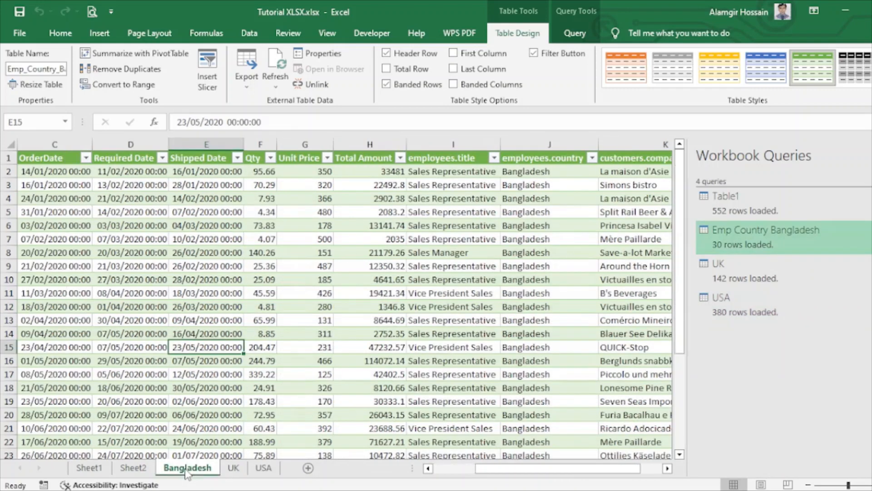
{"action": "left_click", "coordinate": [232, 468]}
{"action": "left_click", "coordinate": [263, 468]}
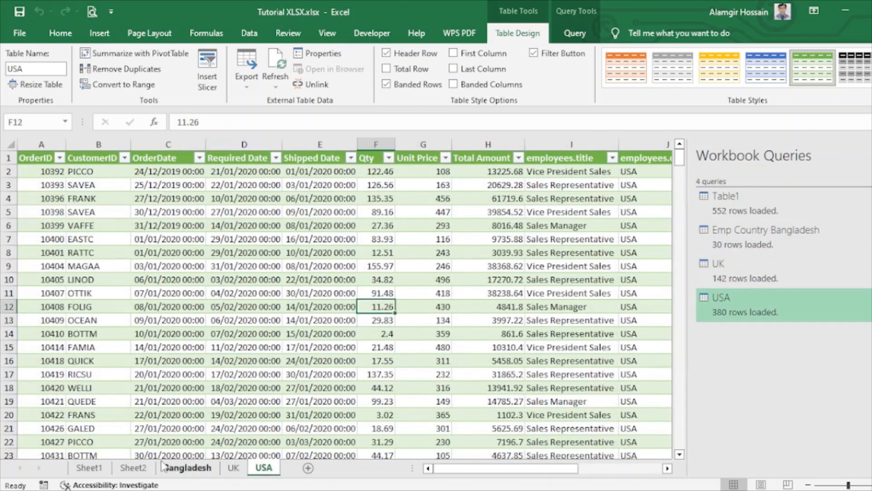
{"action": "left_click", "coordinate": [89, 468]}
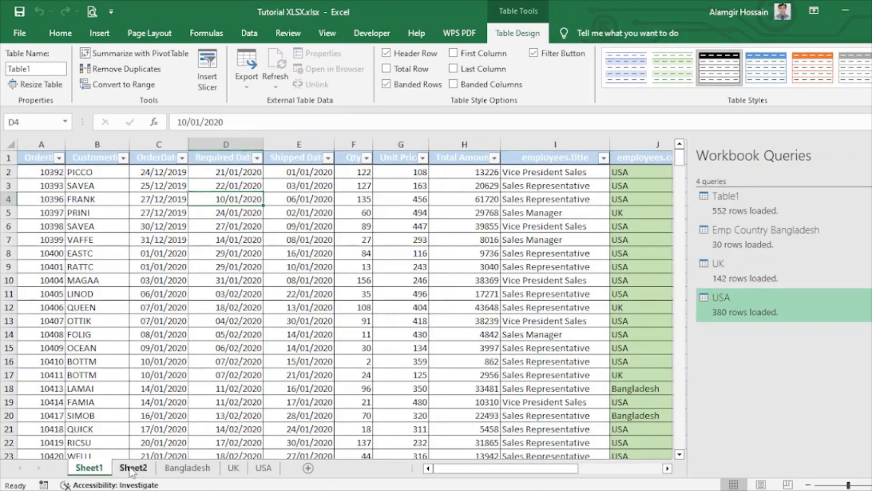
{"action": "left_click", "coordinate": [130, 469]}
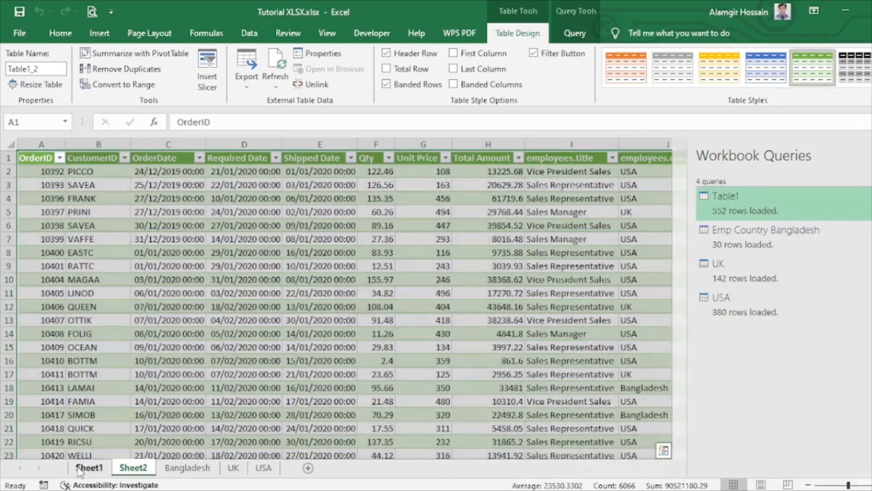
{"action": "left_click", "coordinate": [80, 469]}
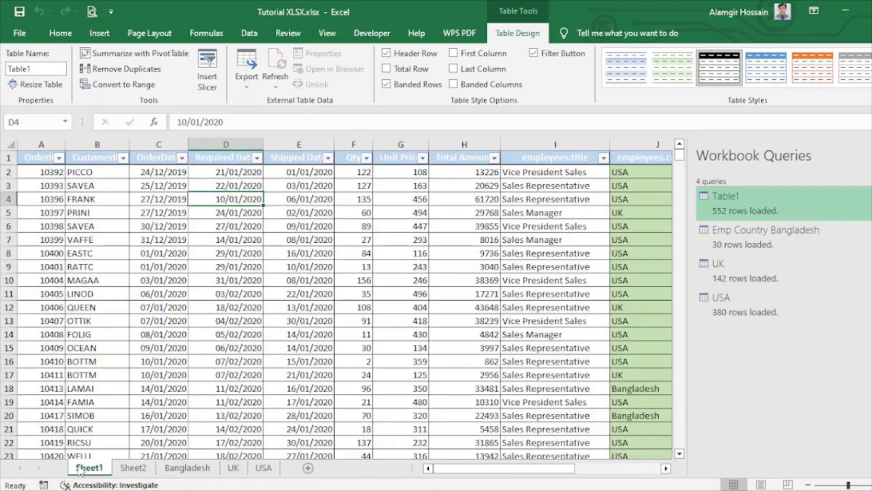
{"action": "left_click", "coordinate": [286, 310]}
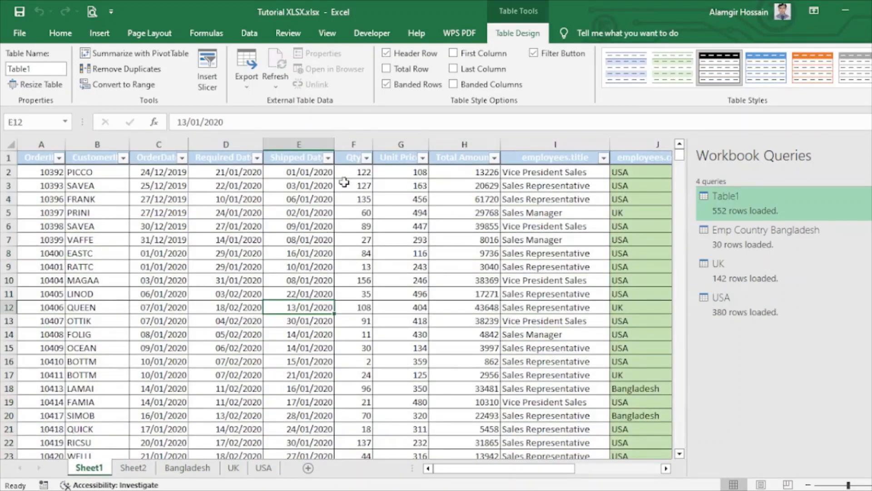
{"action": "left_click", "coordinate": [195, 236]}
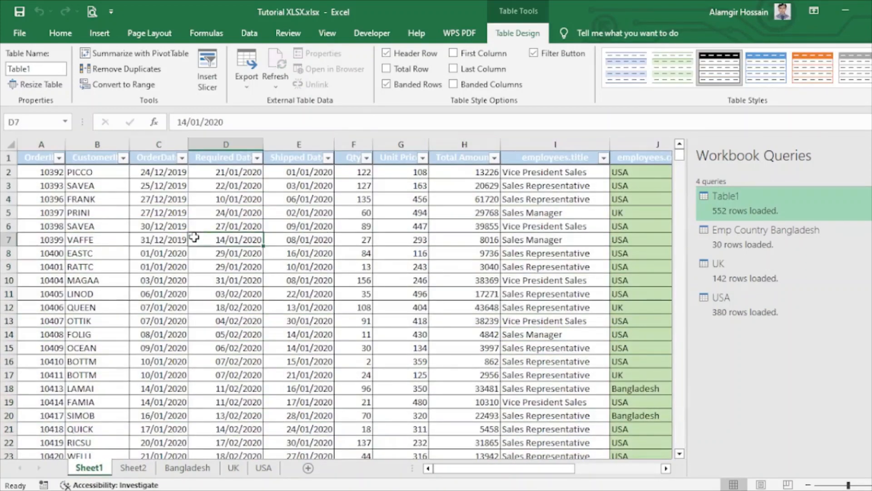
{"action": "left_click", "coordinate": [132, 469]}
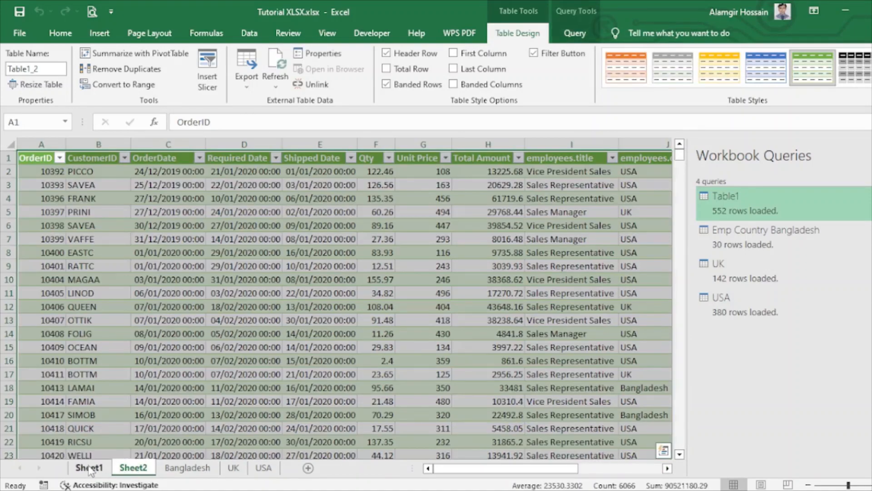
{"action": "left_click", "coordinate": [89, 469]}
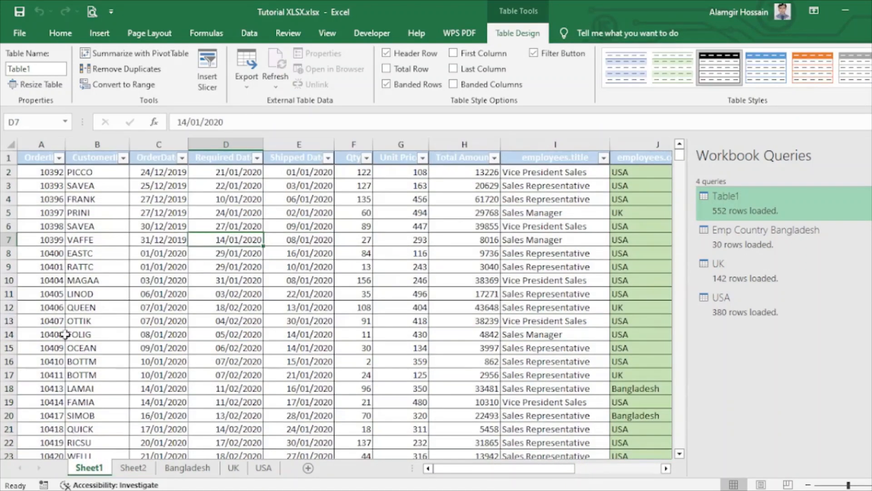
{"action": "left_click", "coordinate": [139, 468]}
{"action": "left_click", "coordinate": [242, 310]}
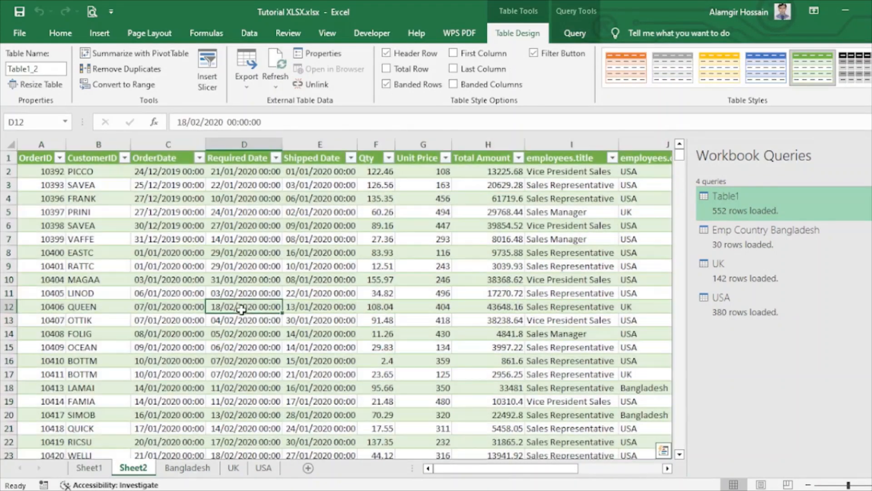
{"action": "left_click", "coordinate": [186, 470]}
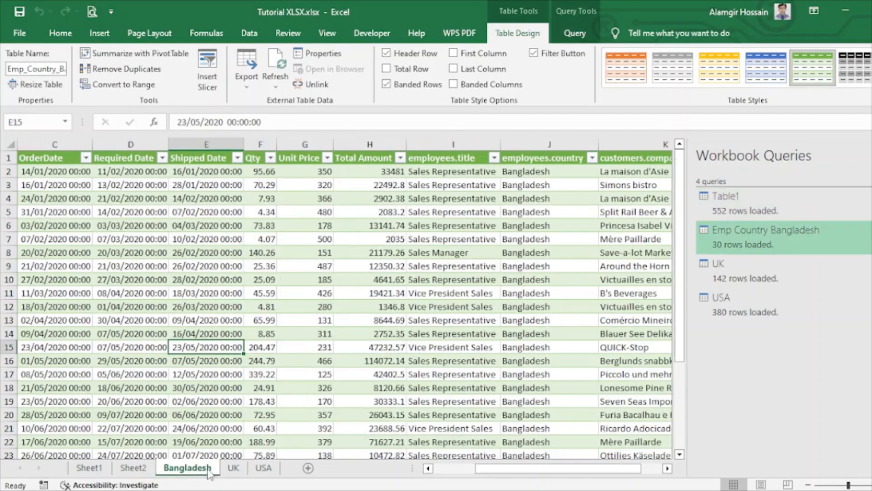
{"action": "left_click", "coordinate": [233, 470]}
{"action": "left_click", "coordinate": [262, 468]}
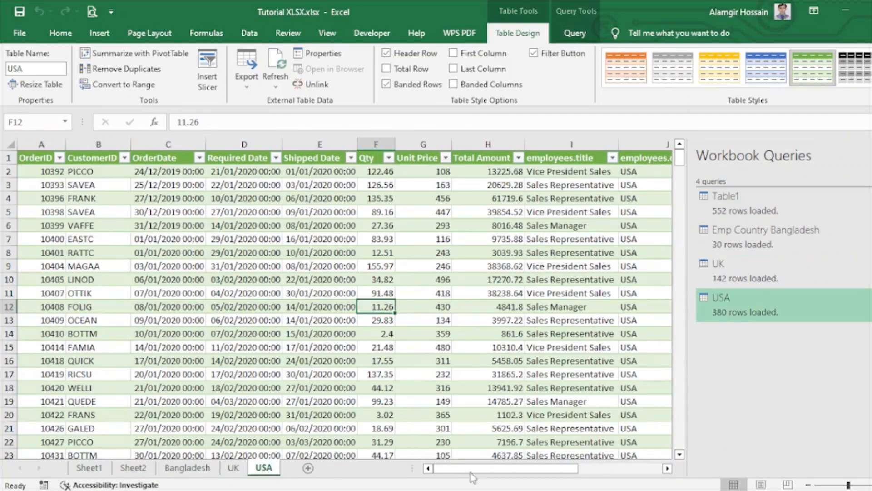
{"action": "mouse_move", "coordinate": [507, 472]}
{"action": "left_mouse_down"}
{"action": "mouse_move", "coordinate": [527, 473]}
{"action": "mouse_move", "coordinate": [505, 472]}
{"action": "left_mouse_up"}
- Add a new row beneath the last order in the Sheet1 table with OrderID 11078
{"action": "left_click", "coordinate": [88, 468]}
{"action": "left_click", "coordinate": [360, 246]}
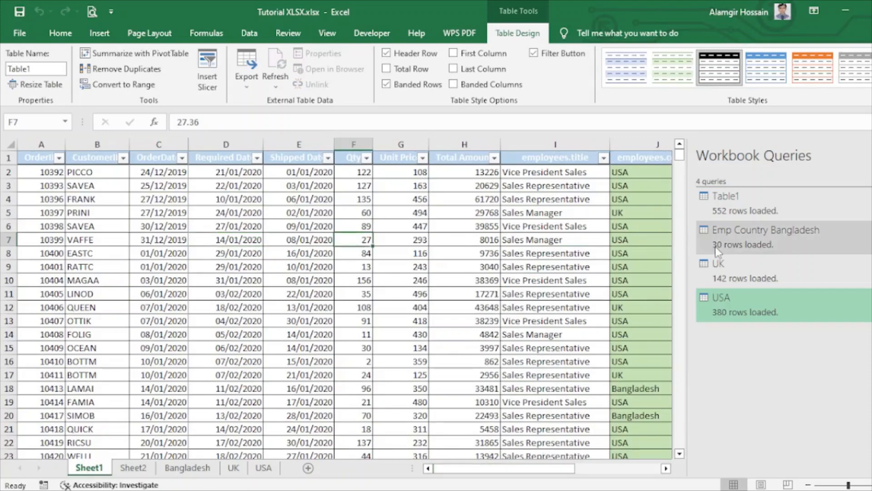
{"action": "left_click_drag", "start_coordinate": [680, 155], "coordinate": [668, 489]}
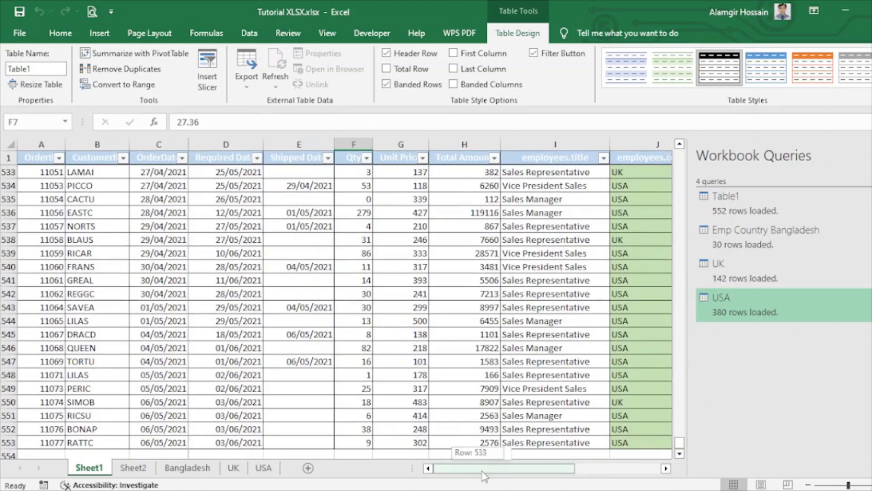
{"action": "left_click", "coordinate": [41, 440]}
{"action": "left_click", "coordinate": [51, 455]}
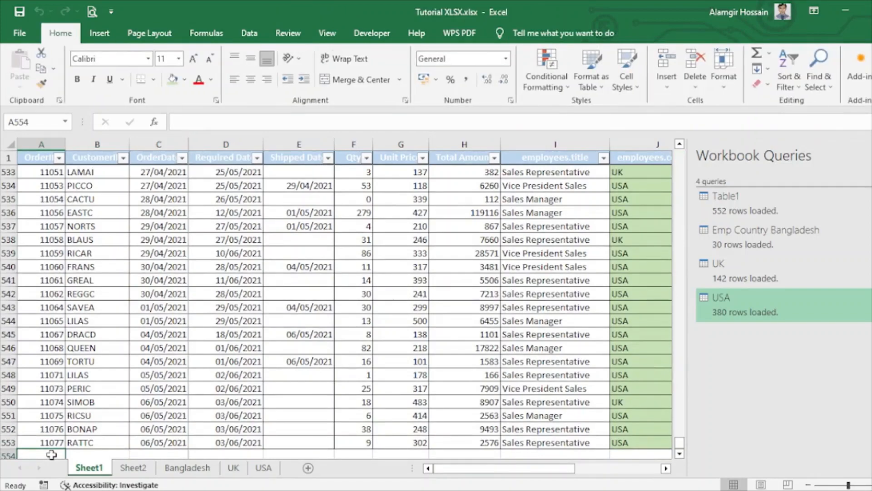
{"action": "type", "text": "11"}
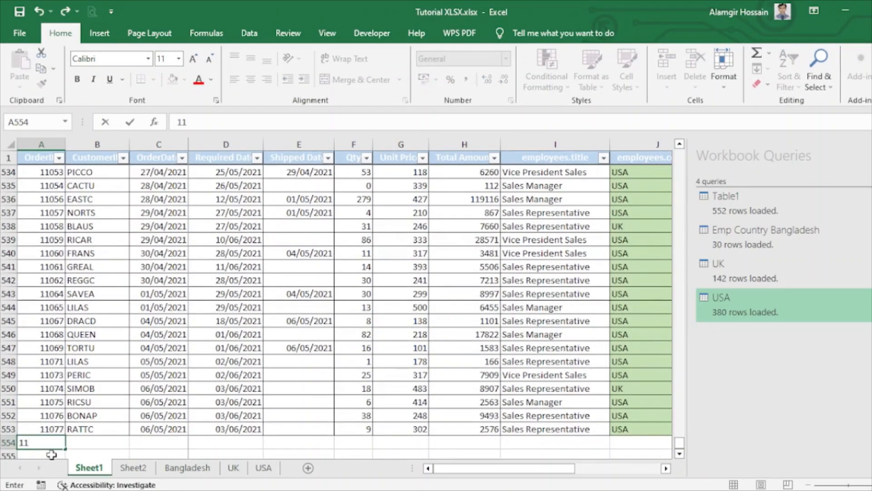
{"action": "type", "text": "078"}
{"action": "key", "text": "Tab"}
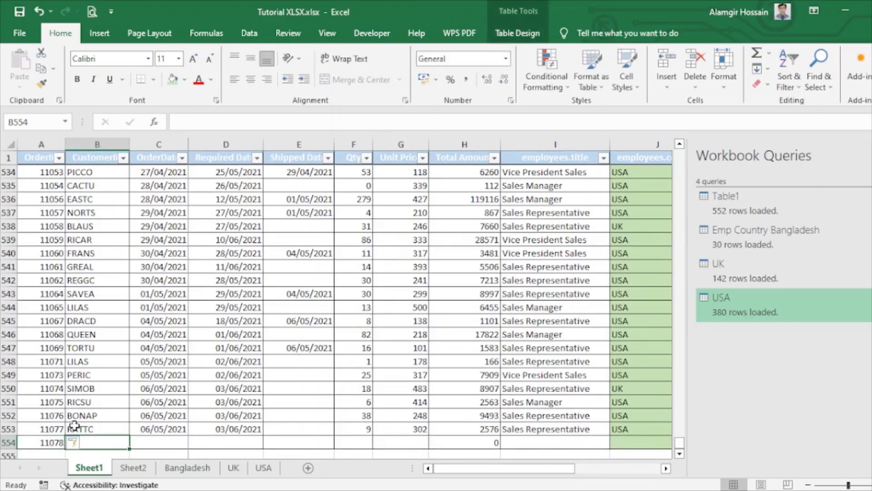
- Fill CustomerID through employees.title of the new order in row 554 with the values from the order above
{"action": "left_click", "coordinate": [76, 426]}
{"action": "left_click_drag", "start_coordinate": [75, 426], "coordinate": [552, 432]}
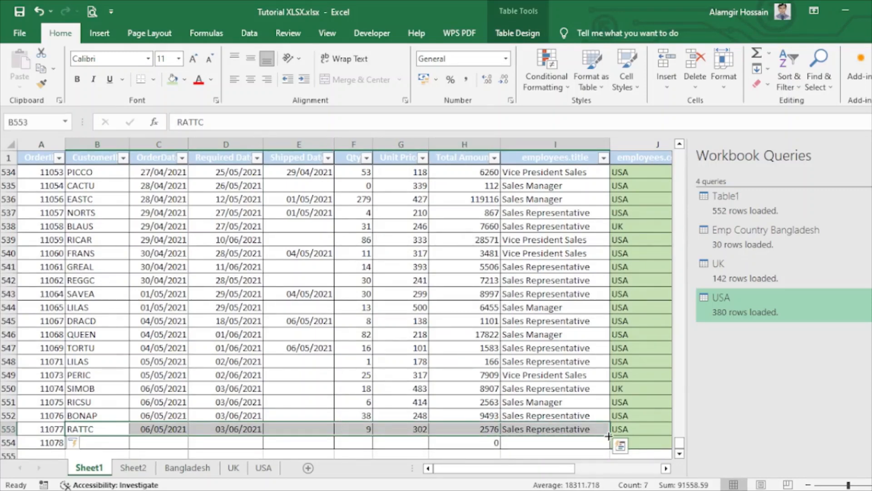
{"action": "left_click_drag", "start_coordinate": [609, 436], "coordinate": [611, 448]}
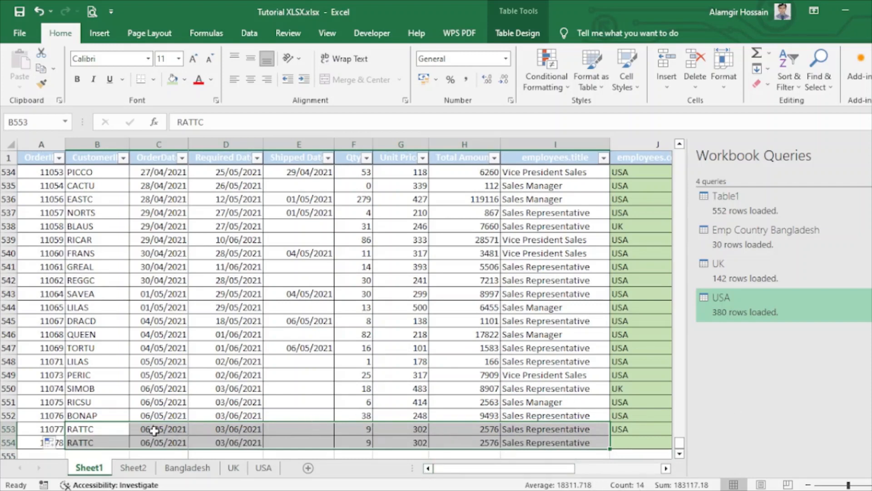
- Replace the new order's CustomerID with the customer's first name and set its employees.country to Bangladesh
{"action": "left_click", "coordinate": [93, 157]}
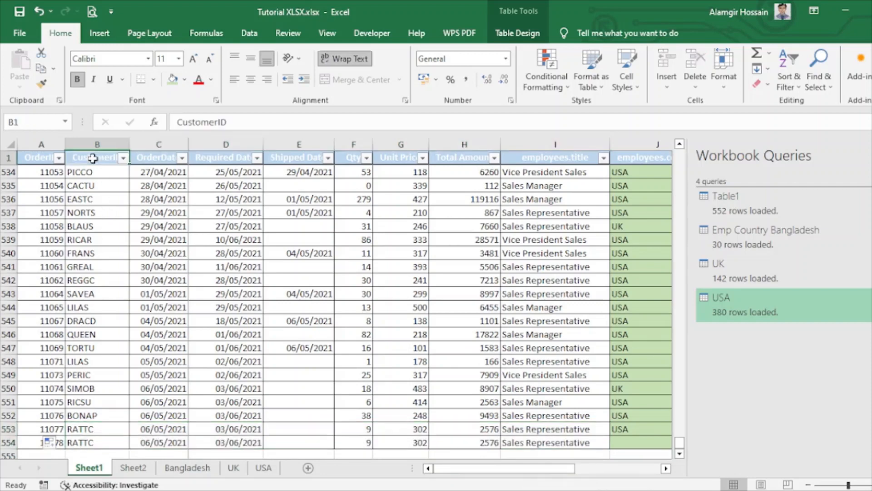
{"action": "left_click", "coordinate": [81, 445]}
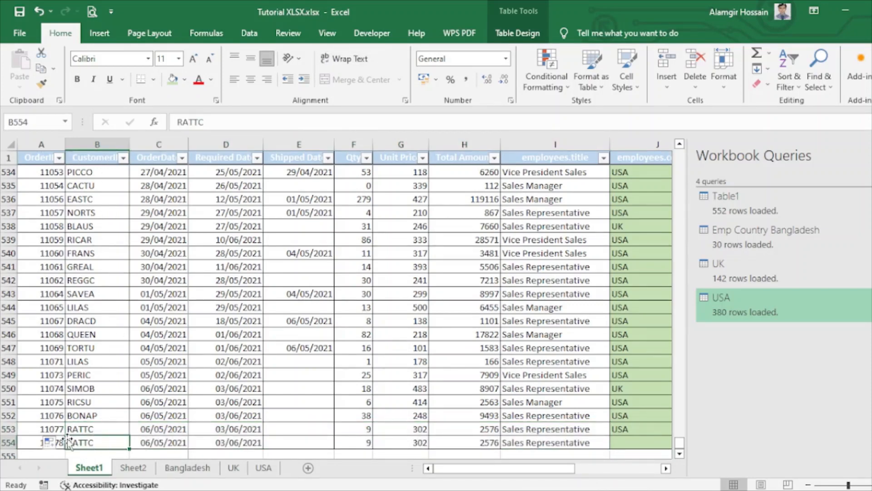
{"action": "type", "text": "Alamgir"}
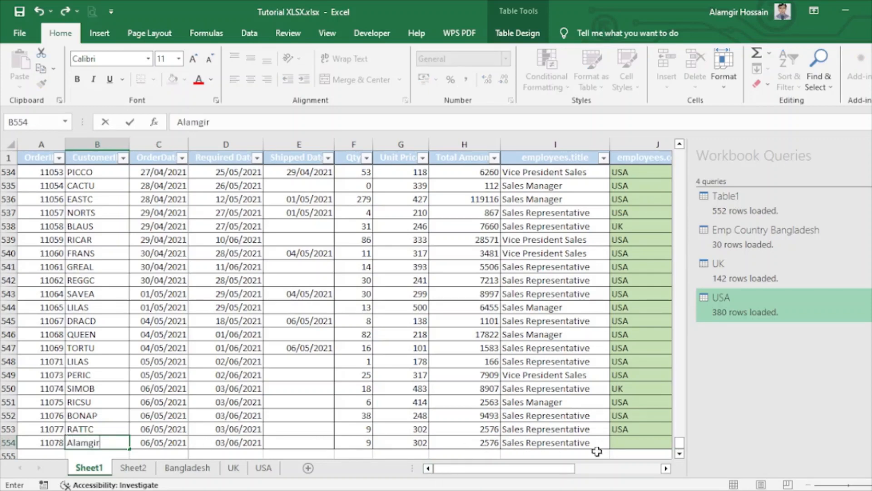
{"action": "left_click", "coordinate": [627, 442]}
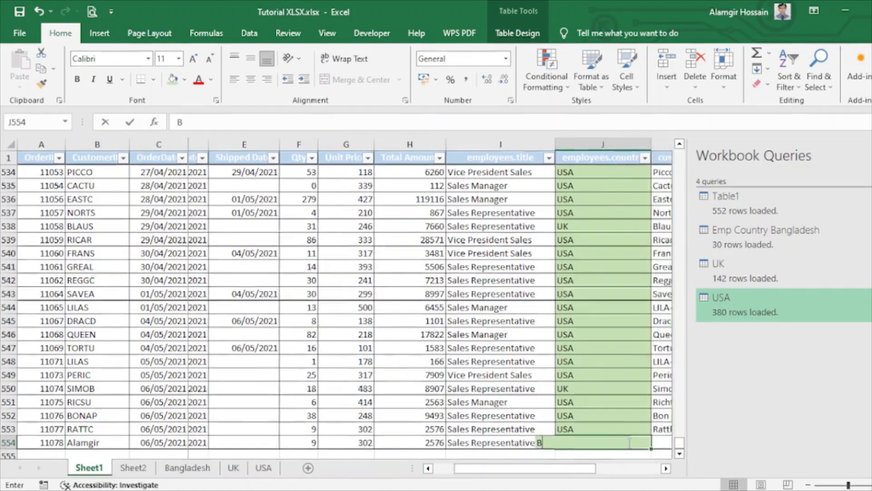
{"action": "type", "text": "B"}
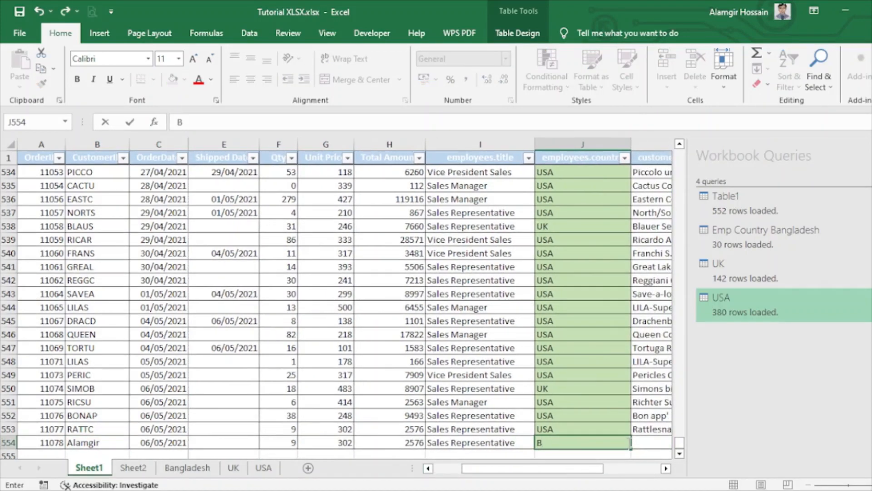
{"action": "type", "text": "angladesh"}
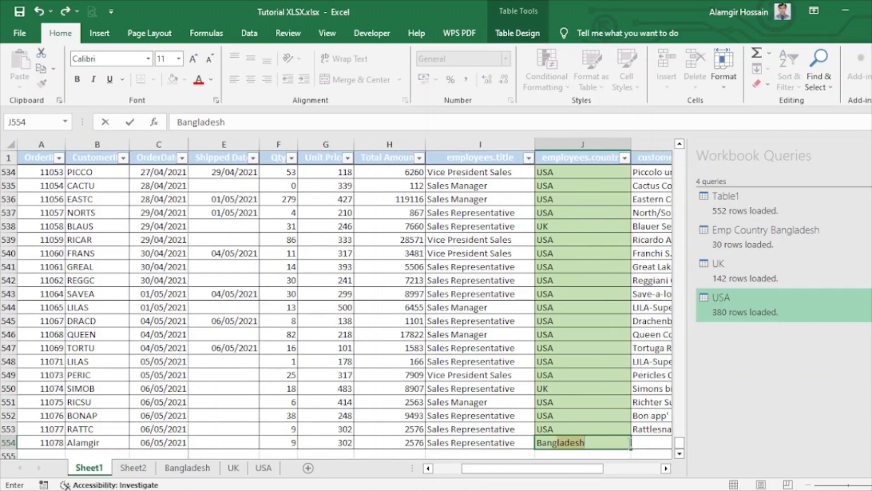
{"action": "key", "text": "Return"}
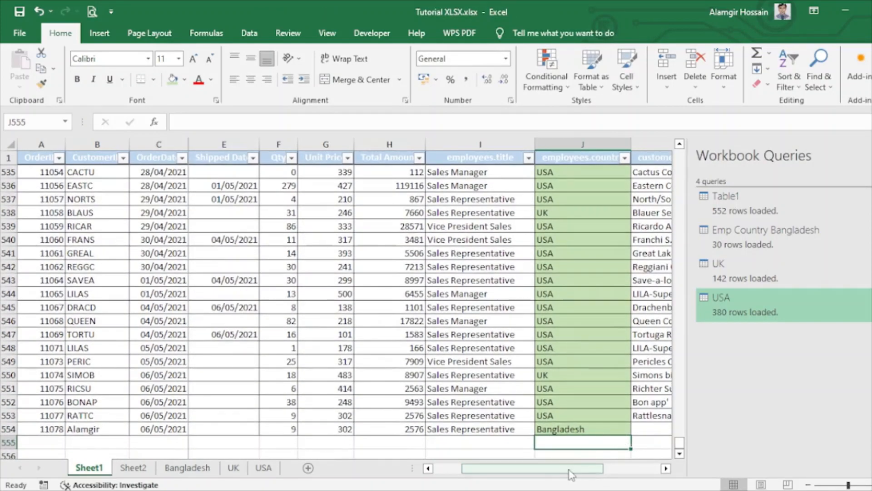
- Fill the new order's customers.companyName with Rattlesnake Canyon Grocery from the row above and review the completed row
{"action": "left_click_drag", "start_coordinate": [572, 475], "coordinate": [629, 474]}
{"action": "left_click", "coordinate": [608, 416]}
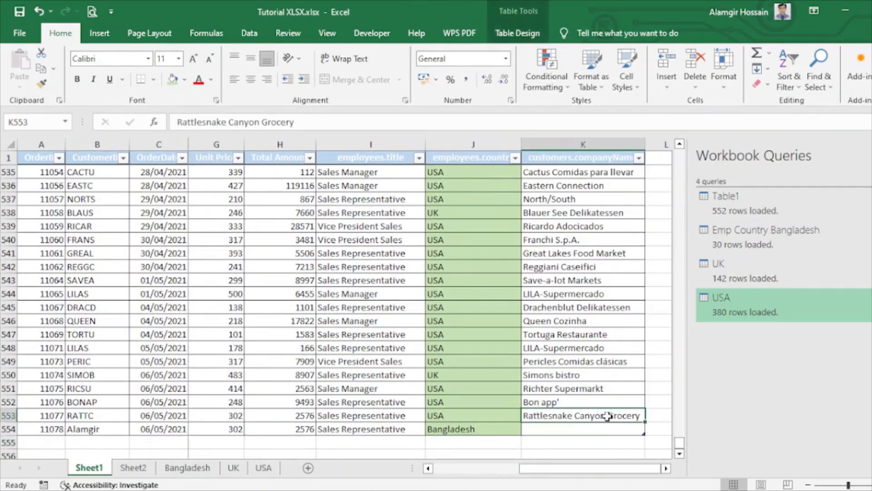
{"action": "left_click_drag", "start_coordinate": [645, 421], "coordinate": [640, 437]}
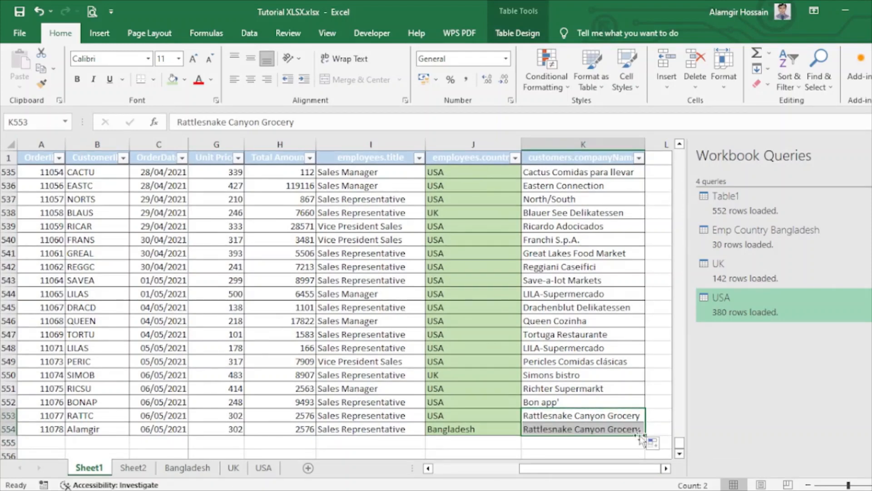
{"action": "left_click_drag", "start_coordinate": [584, 475], "coordinate": [499, 475]}
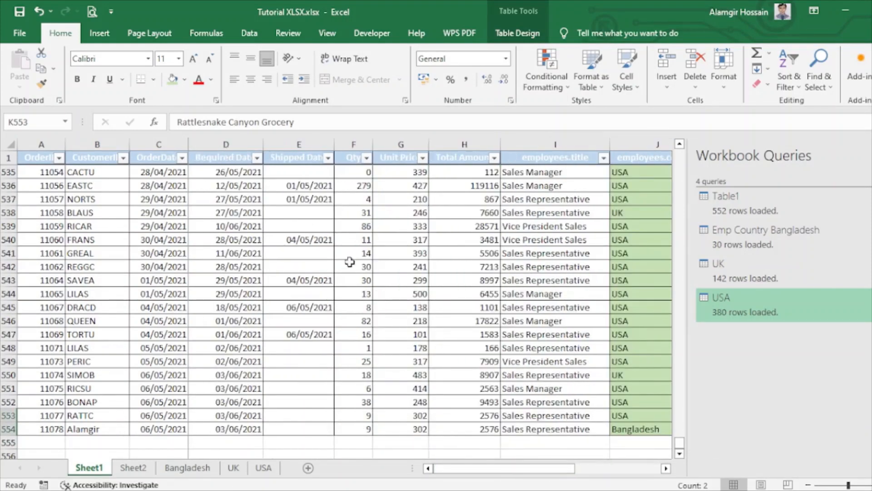
{"action": "left_click", "coordinate": [380, 303]}
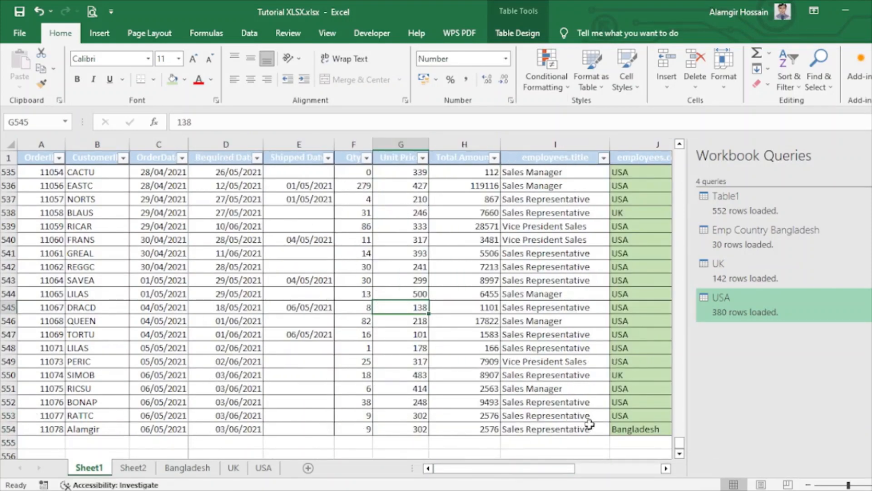
{"action": "left_click_drag", "start_coordinate": [487, 470], "coordinate": [573, 469]}
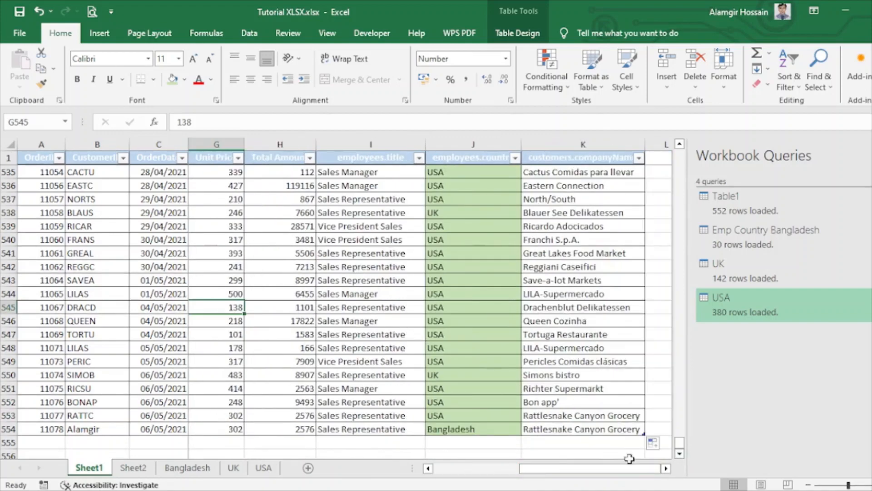
{"action": "left_click", "coordinate": [505, 279]}
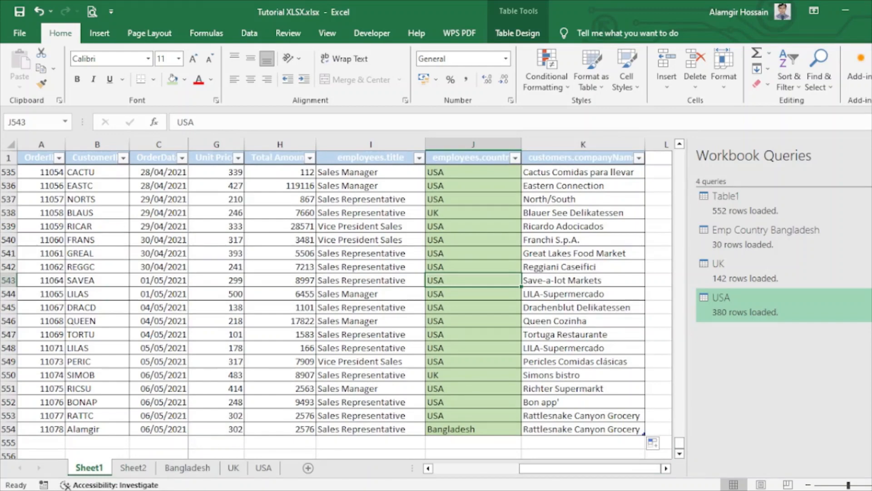
- Compare the Bangladesh sheet with the new order on Sheet1 and refresh all the workbook's queries
{"action": "left_click", "coordinate": [193, 468]}
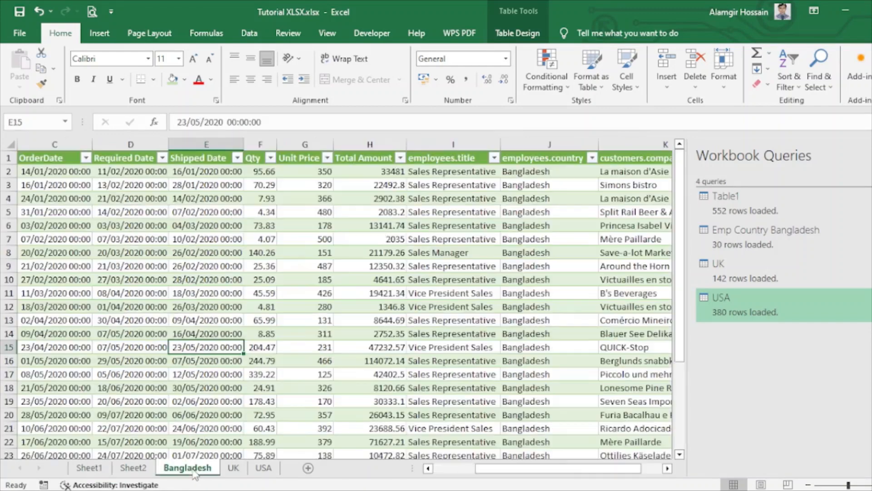
{"action": "left_click", "coordinate": [89, 468]}
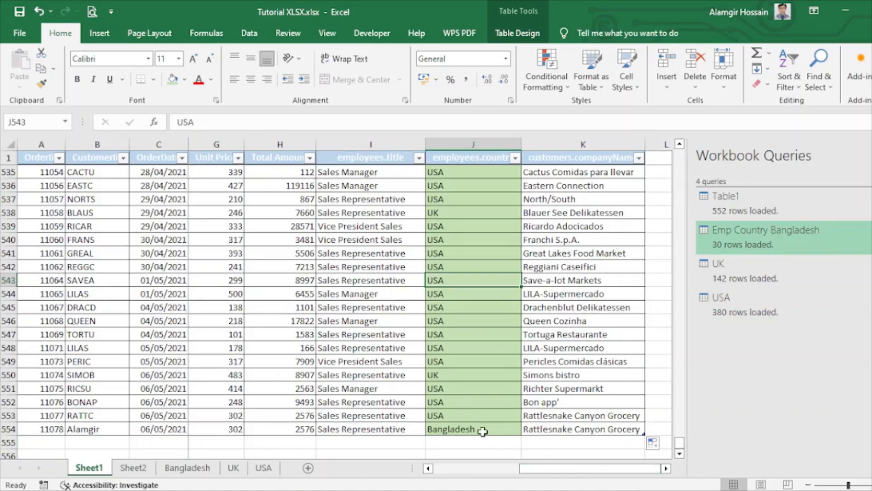
{"action": "left_click", "coordinate": [465, 428]}
{"action": "left_click", "coordinate": [187, 468]}
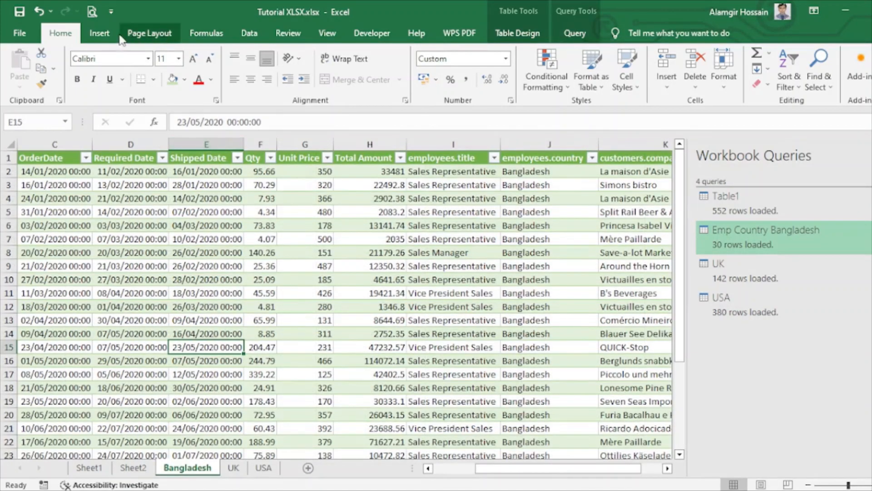
{"action": "left_click", "coordinate": [249, 33]}
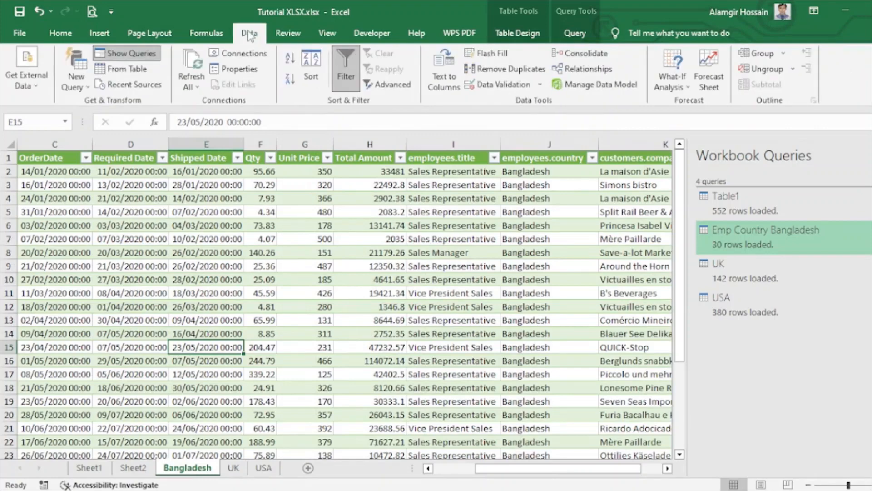
{"action": "left_click", "coordinate": [197, 87]}
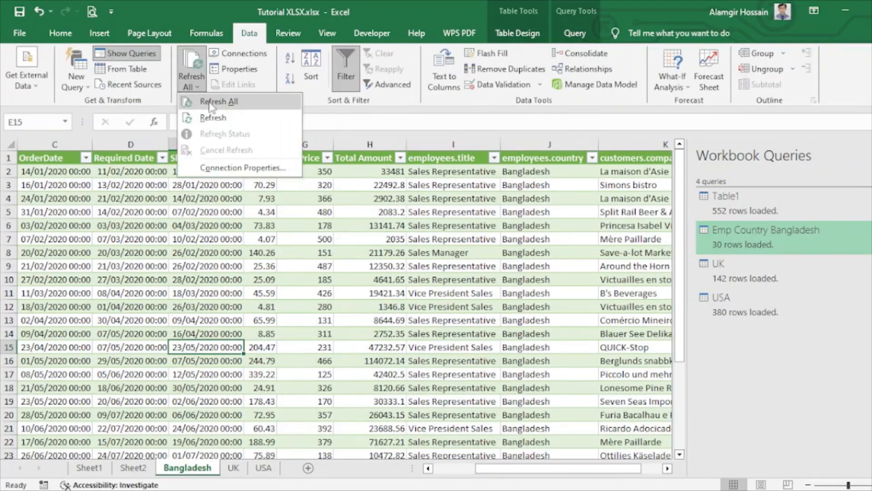
{"action": "left_click", "coordinate": [210, 102]}
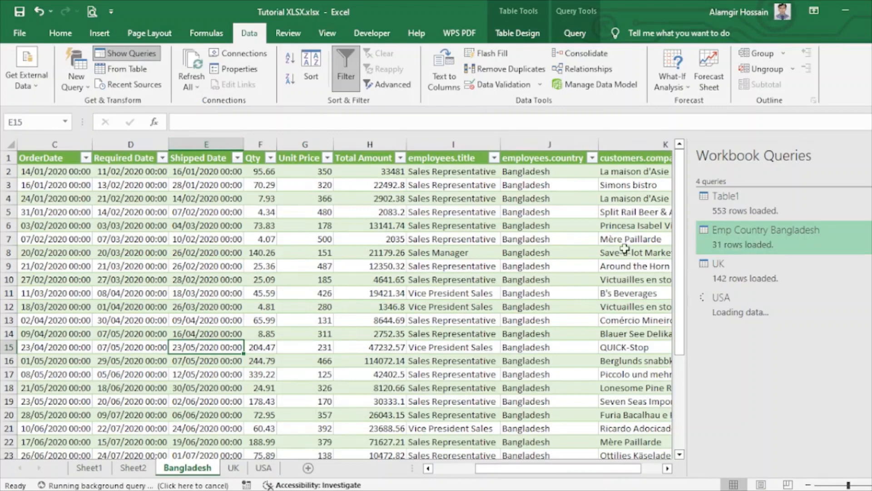
- Check the last row of the Bangladesh sheet for order 11078, including its CustomerID, country and company name
{"action": "scroll", "coordinate": [680, 194], "scroll_direction": "down", "scroll_amount": 3}
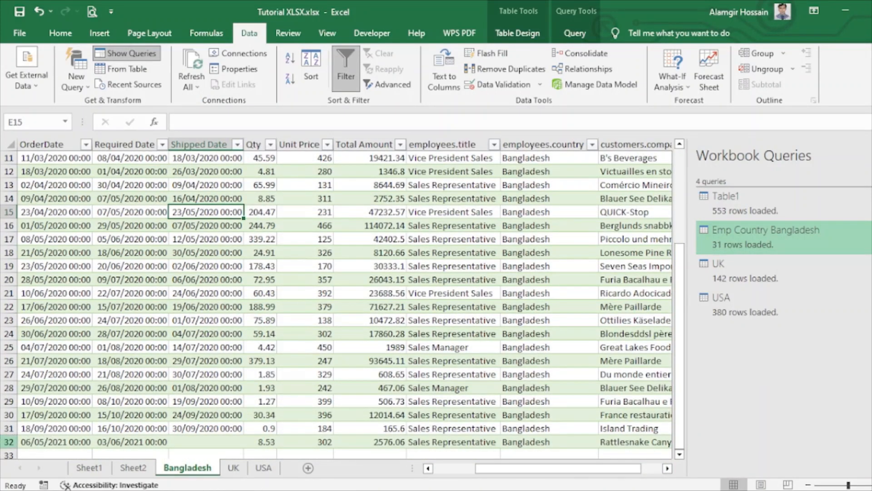
{"action": "left_click", "coordinate": [18, 441]}
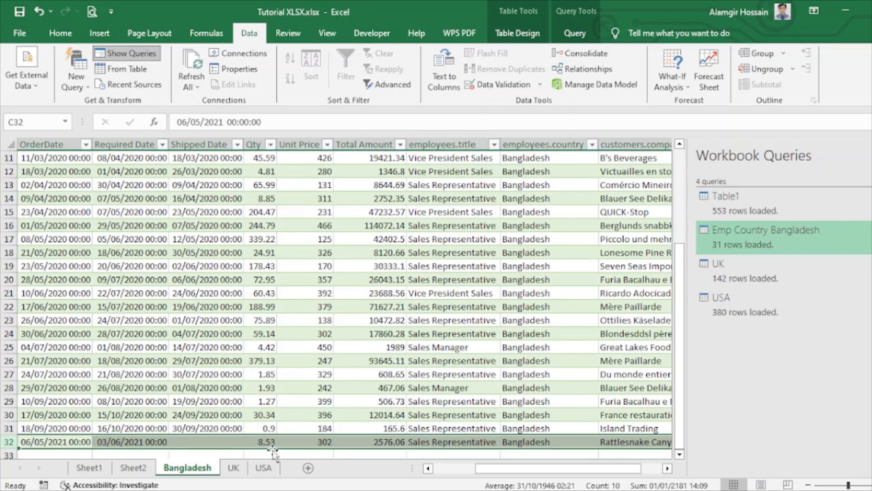
{"action": "left_click_drag", "start_coordinate": [559, 468], "coordinate": [517, 468]}
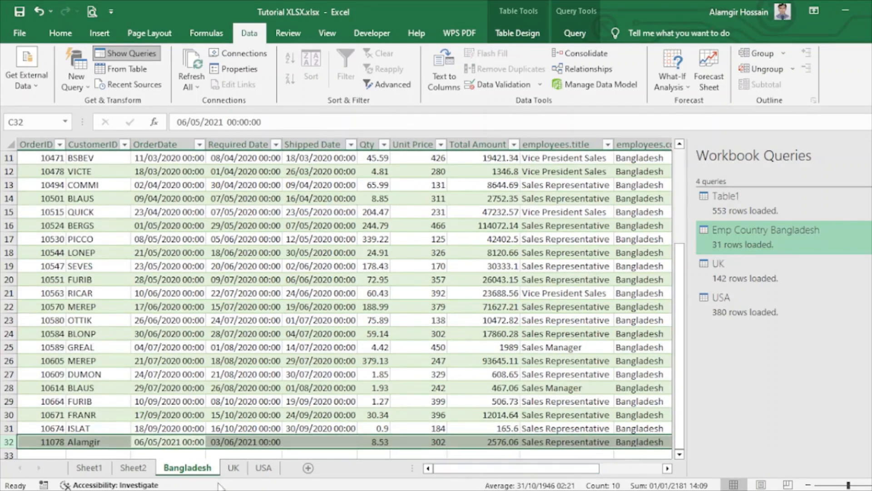
{"action": "left_click", "coordinate": [82, 441]}
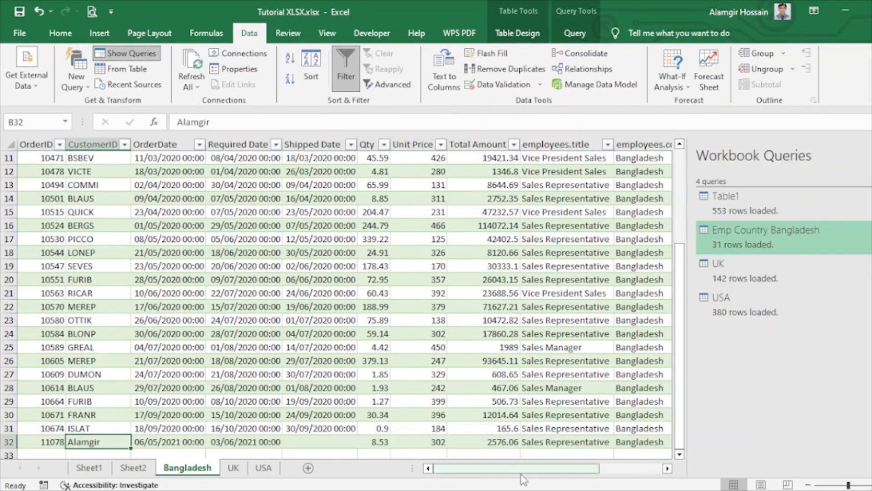
{"action": "left_click_drag", "start_coordinate": [521, 474], "coordinate": [584, 440]}
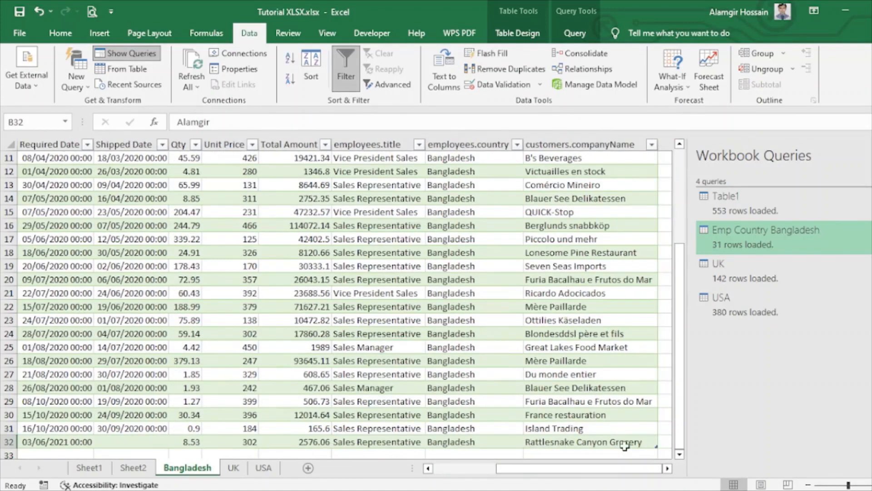
{"action": "left_click", "coordinate": [447, 442]}
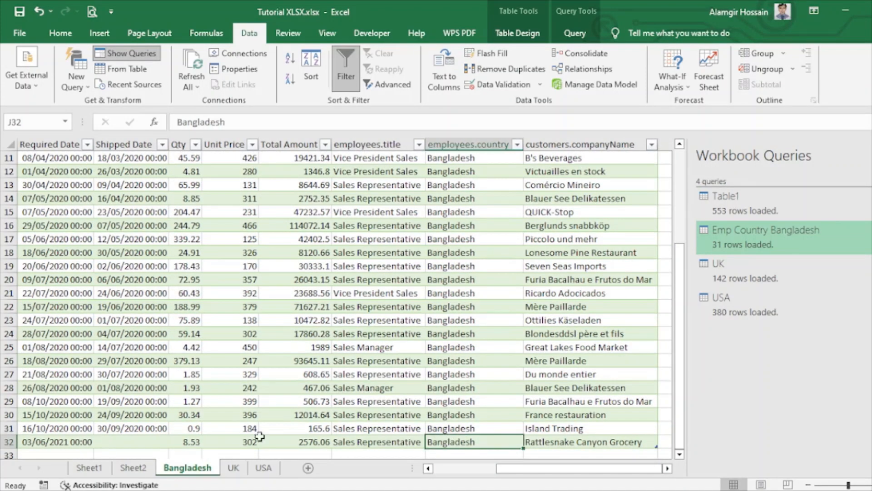
- Set employees.country of order 11078 on Sheet1 to USA and refresh all the queries
{"action": "left_click", "coordinate": [91, 468]}
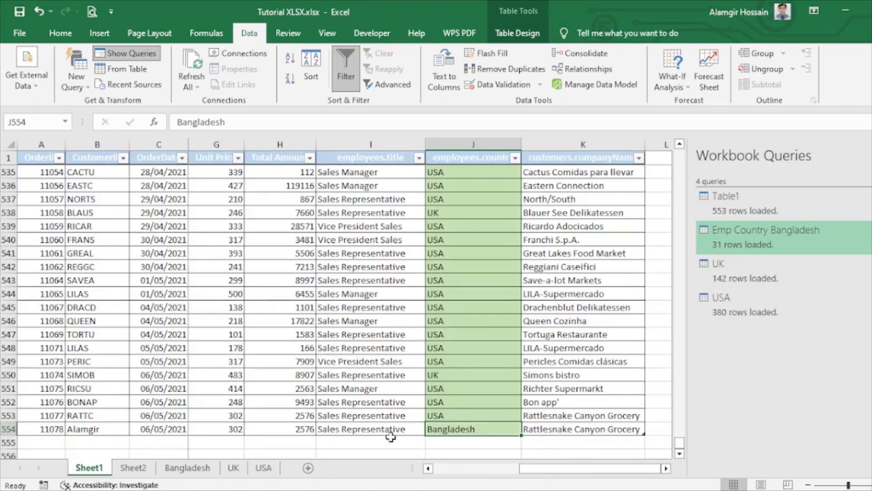
{"action": "type", "text": "USA"}
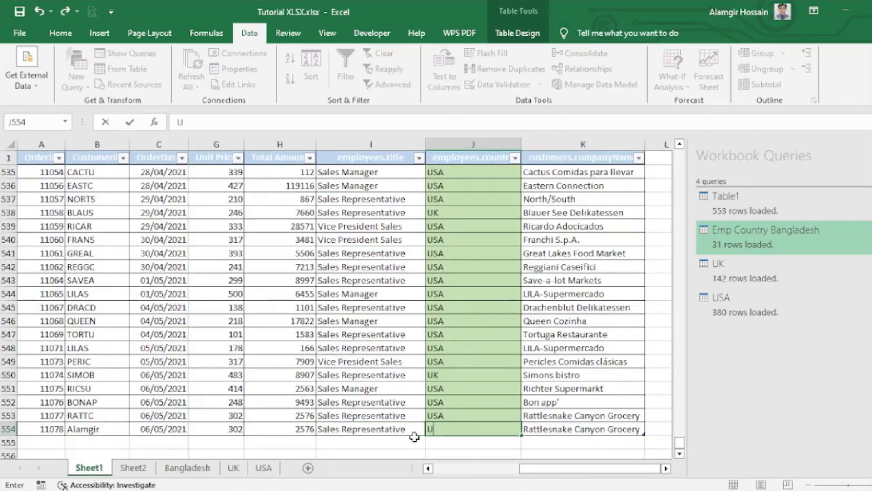
{"action": "left_click", "coordinate": [460, 347]}
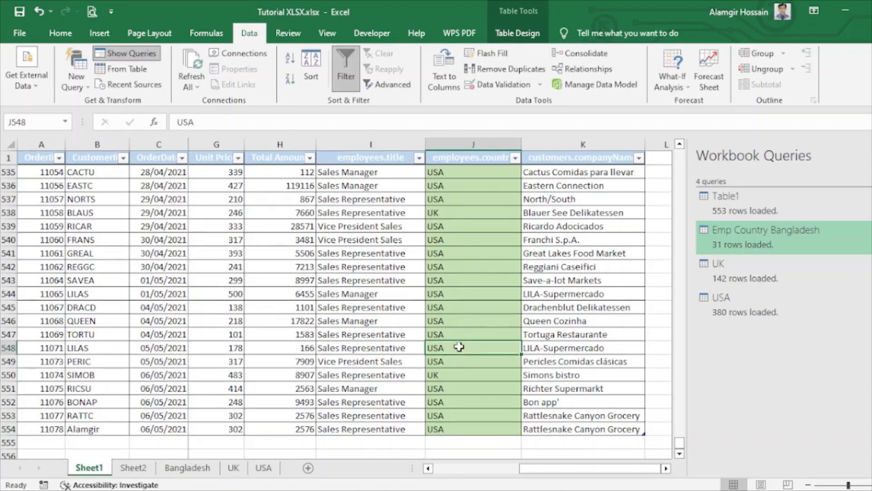
{"action": "left_click", "coordinate": [193, 85]}
{"action": "left_click", "coordinate": [207, 104]}
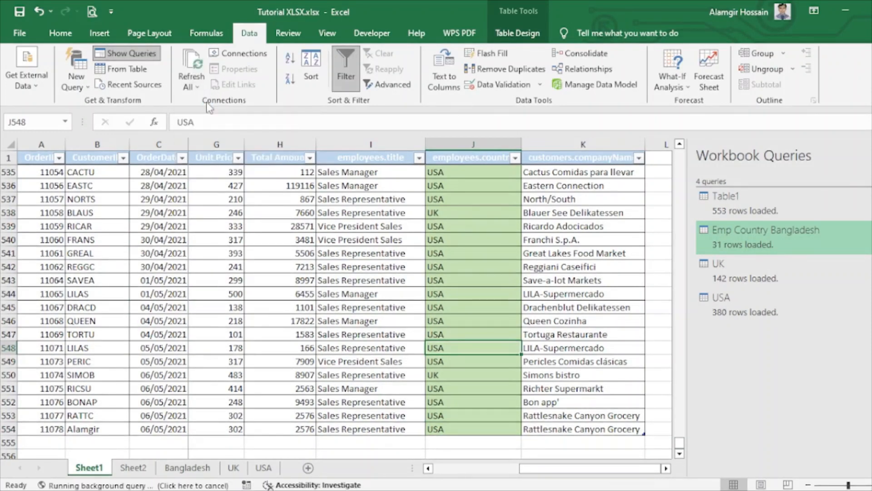
- Check the last row of the USA sheet for order 11078 and its CustomerID
{"action": "left_click", "coordinate": [273, 472]}
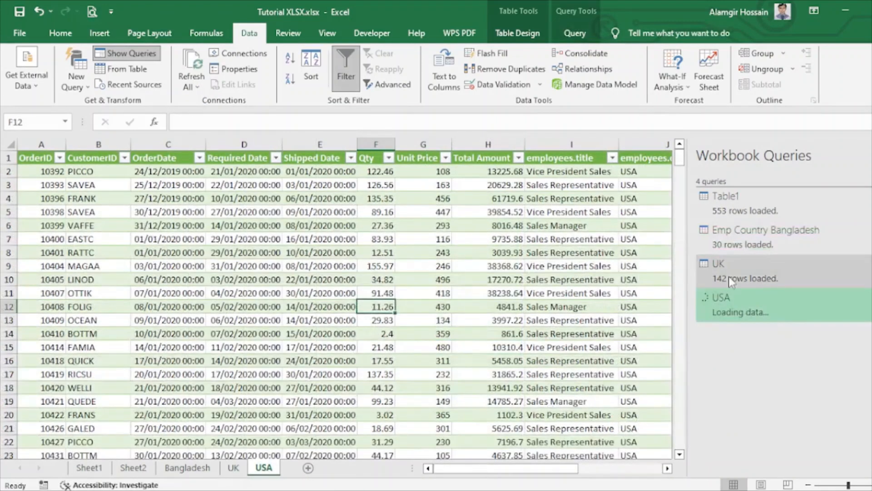
{"action": "left_click_drag", "start_coordinate": [680, 158], "coordinate": [679, 440]}
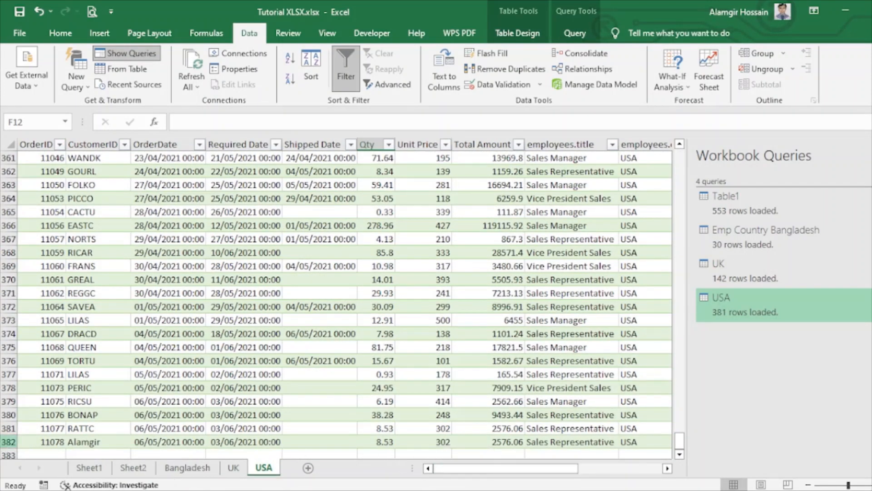
{"action": "left_click", "coordinate": [5, 442]}
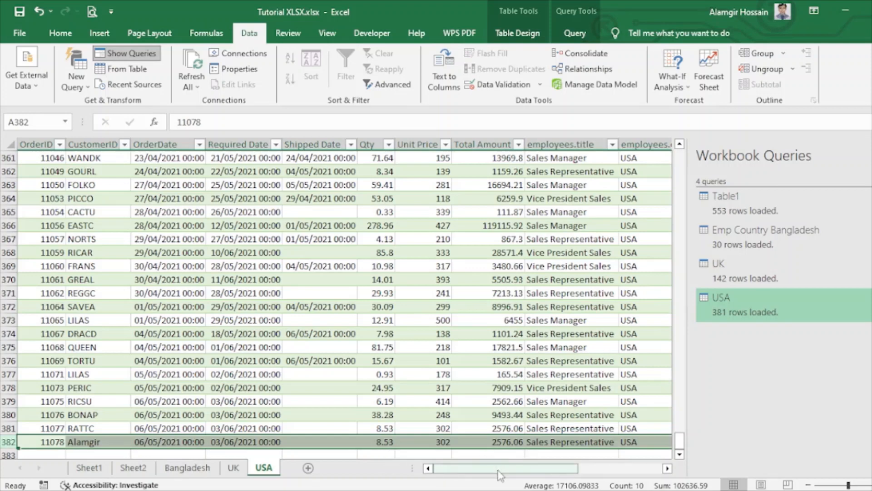
{"action": "left_click", "coordinate": [80, 443]}
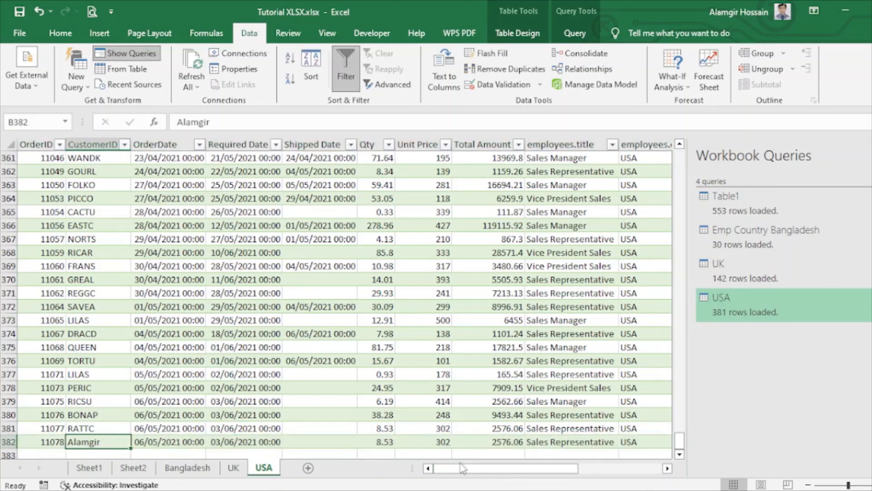
- Check the employees.country and company name of order 11078 in the last row of the USA sheet
{"action": "left_click_drag", "start_coordinate": [464, 468], "coordinate": [540, 467]}
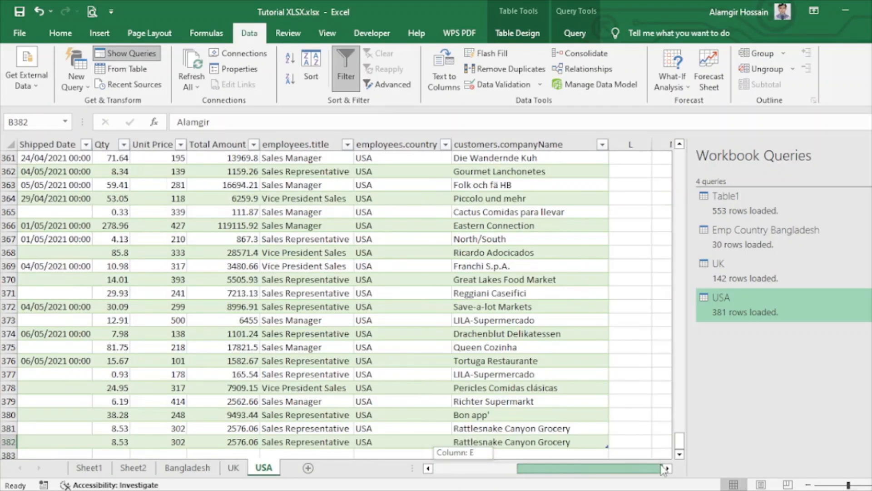
{"action": "left_click", "coordinate": [365, 441]}
{"action": "left_click_drag", "start_coordinate": [641, 470], "coordinate": [564, 470]}
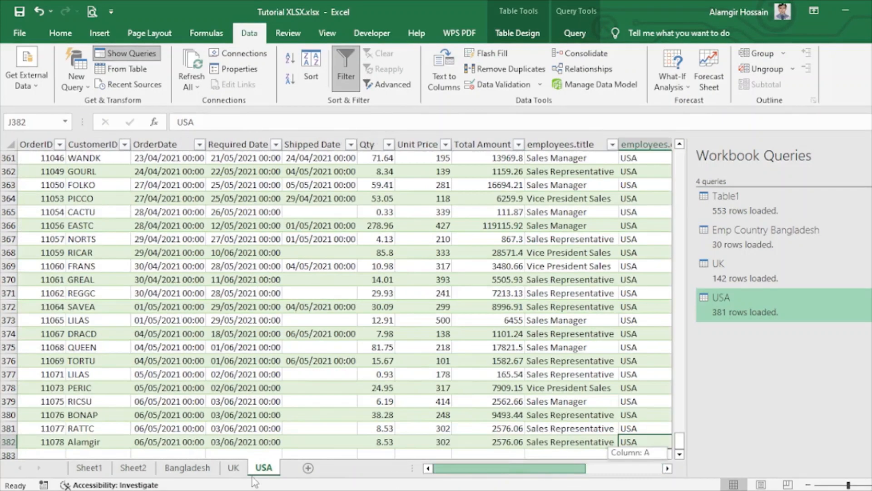
- Examine the first order row on Sheet1, order 10392, and its employees.country value
{"action": "left_click", "coordinate": [90, 468]}
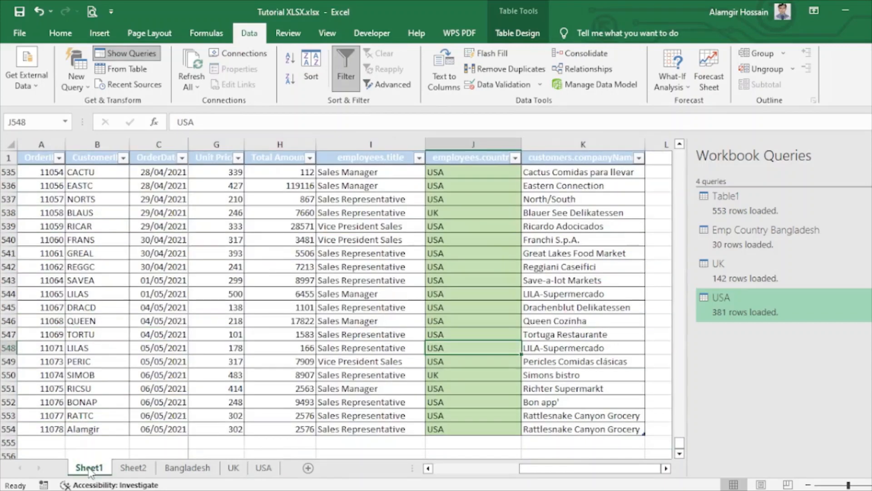
{"action": "left_click", "coordinate": [397, 280]}
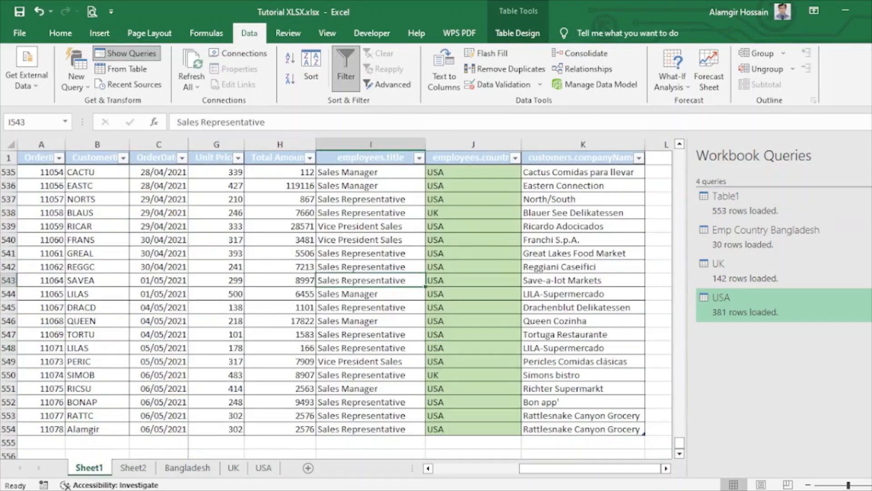
{"action": "left_click_drag", "start_coordinate": [681, 443], "coordinate": [716, 6]}
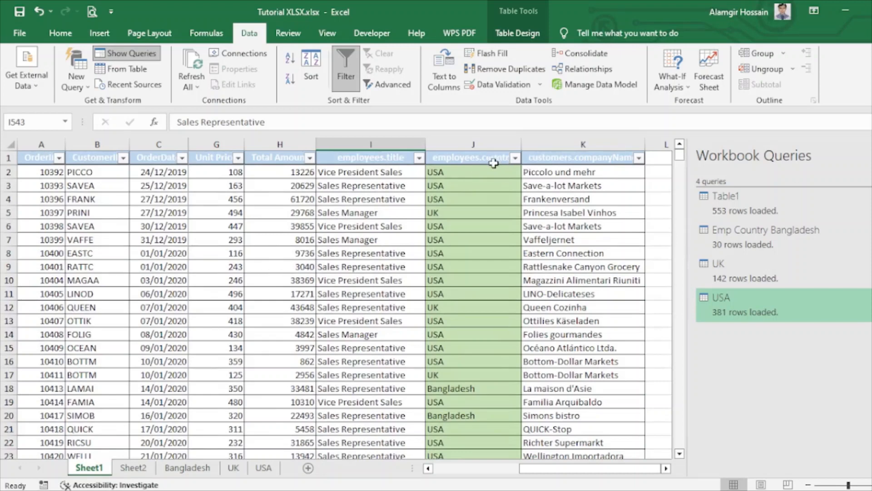
{"action": "left_click", "coordinate": [447, 172]}
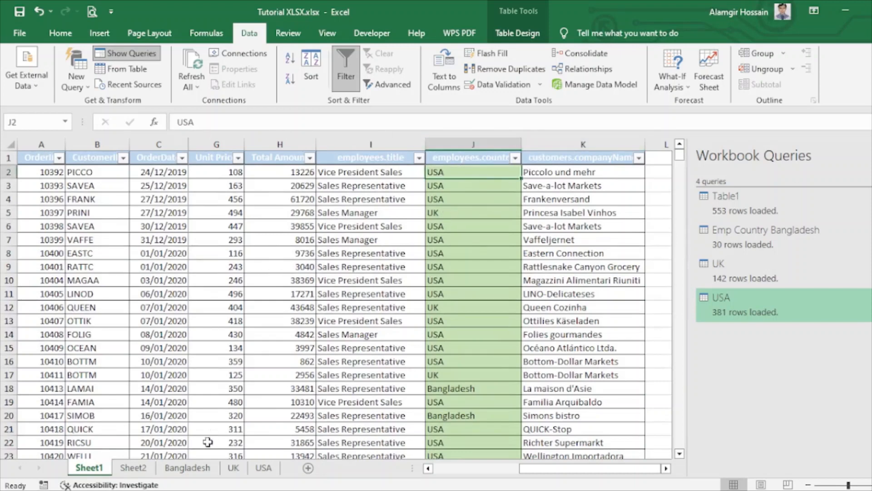
{"action": "left_click", "coordinate": [2, 169]}
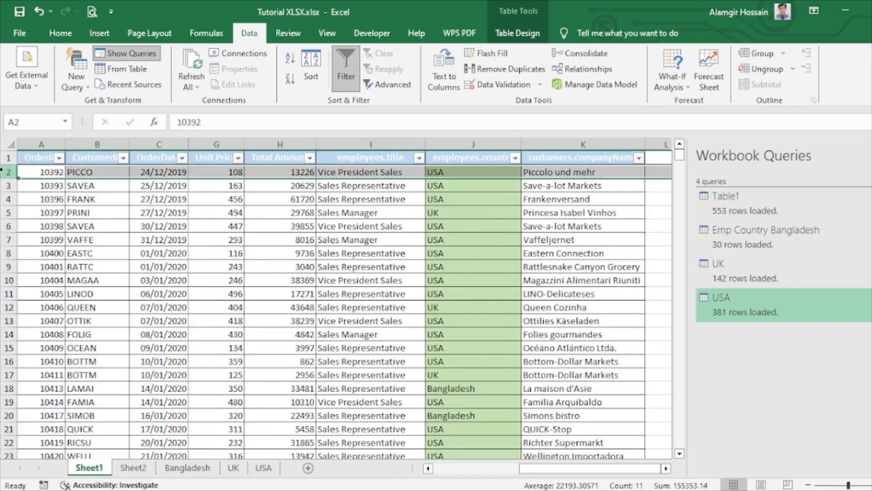
- Compare the employees.country values on Sheet1 with the orders on the Bangladesh and USA sheets
{"action": "left_click", "coordinate": [187, 468]}
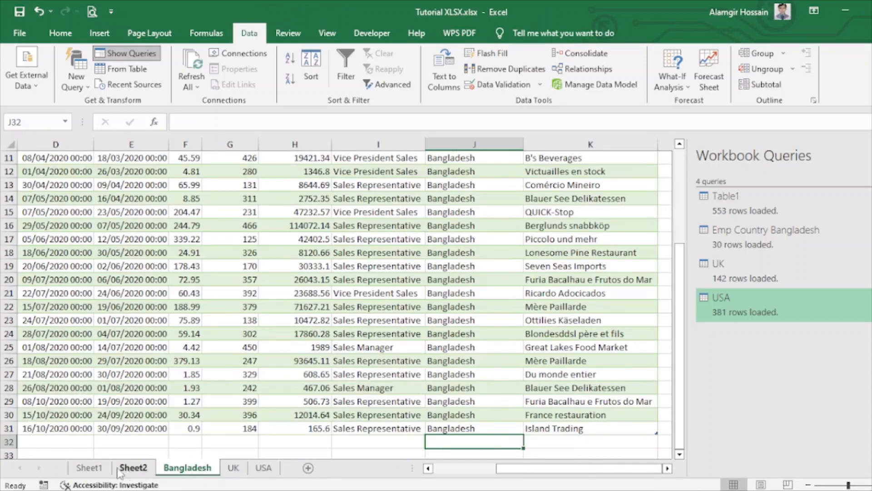
{"action": "left_click", "coordinate": [89, 468]}
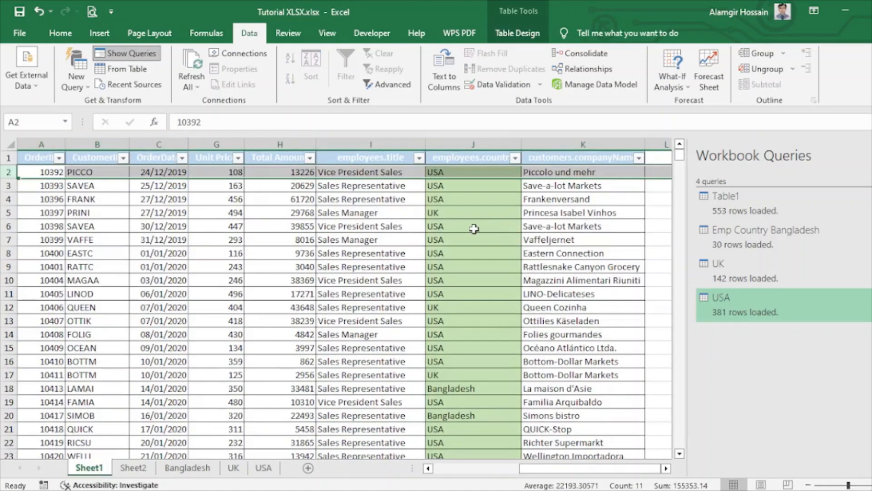
{"action": "left_click", "coordinate": [455, 224]}
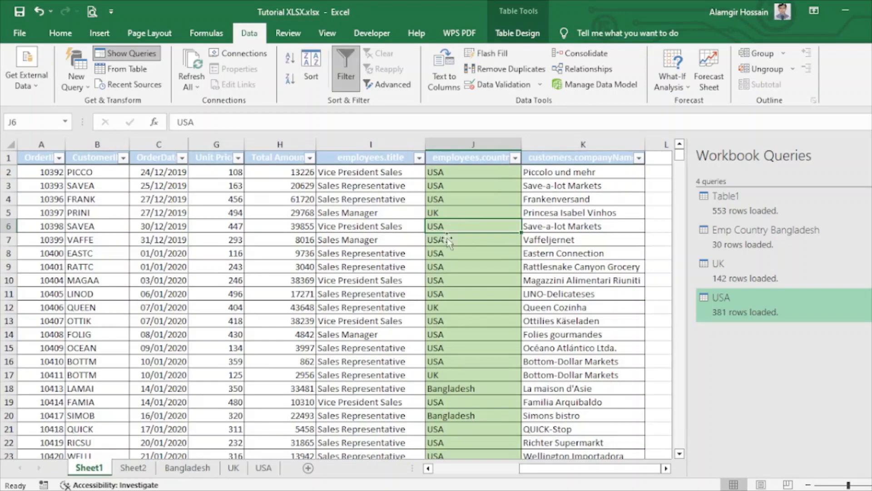
{"action": "left_click", "coordinate": [263, 468]}
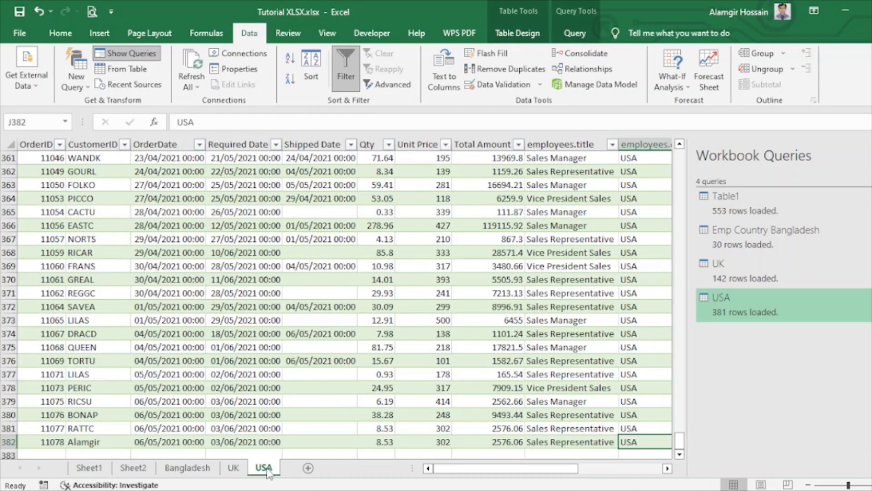
{"action": "left_click", "coordinate": [90, 469]}
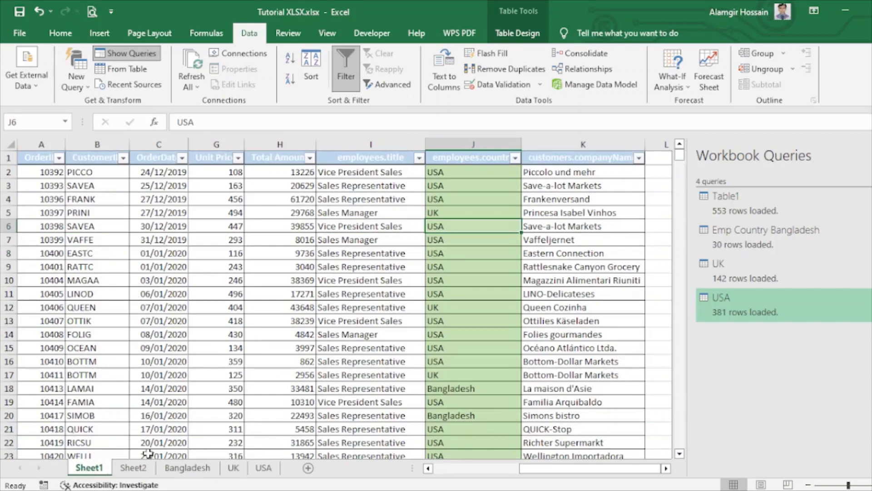
- Examine the row of order 10406 and its employees.country on Sheet1, and compare it with the country column of the Bangladesh sheet
{"action": "left_click", "coordinate": [441, 308]}
{"action": "left_click", "coordinate": [3, 307]}
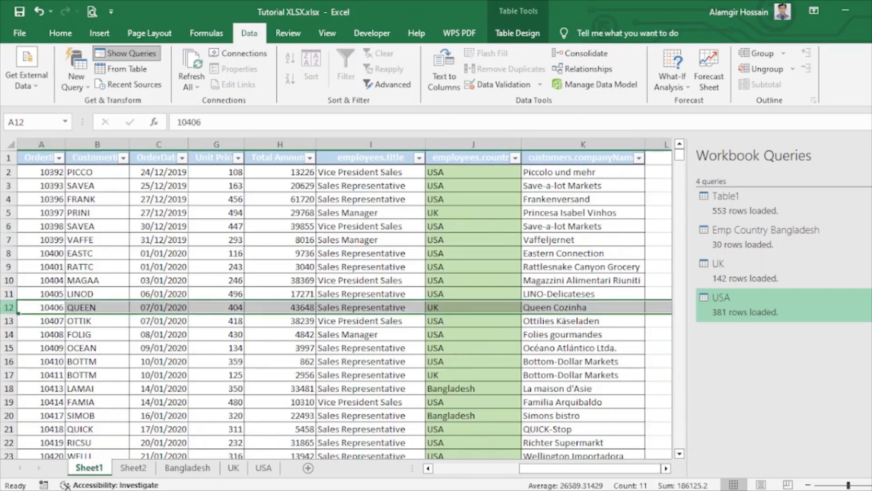
{"action": "left_click", "coordinate": [466, 308]}
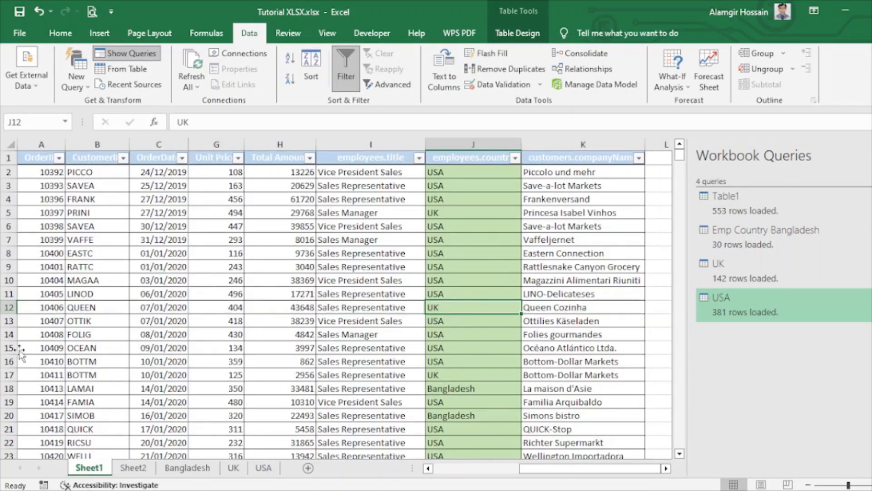
{"action": "left_click", "coordinate": [8, 307]}
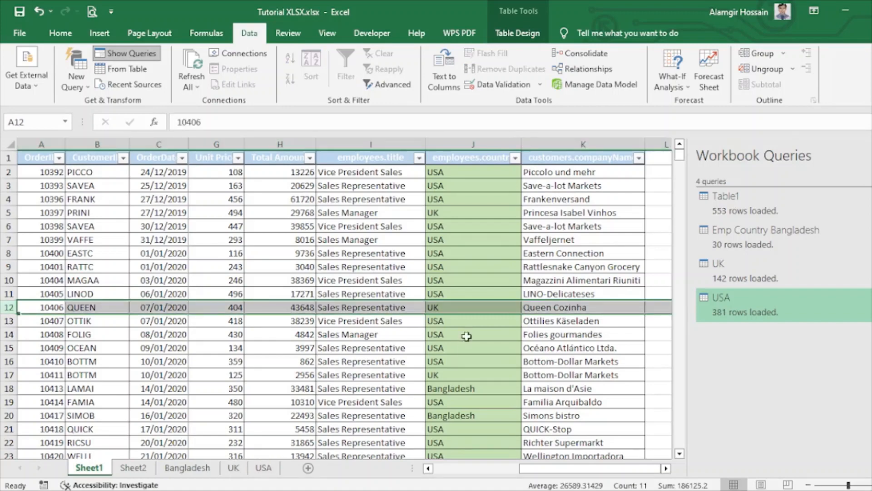
{"action": "left_click", "coordinate": [195, 469]}
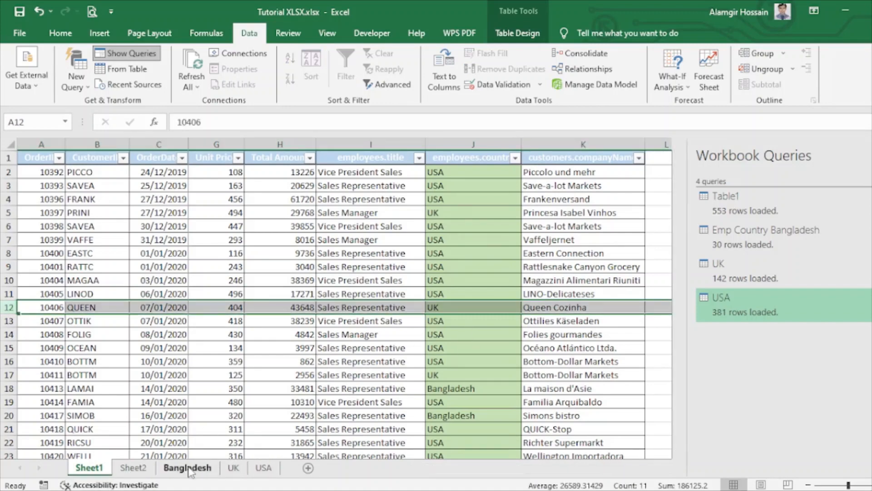
{"action": "left_click", "coordinate": [445, 345]}
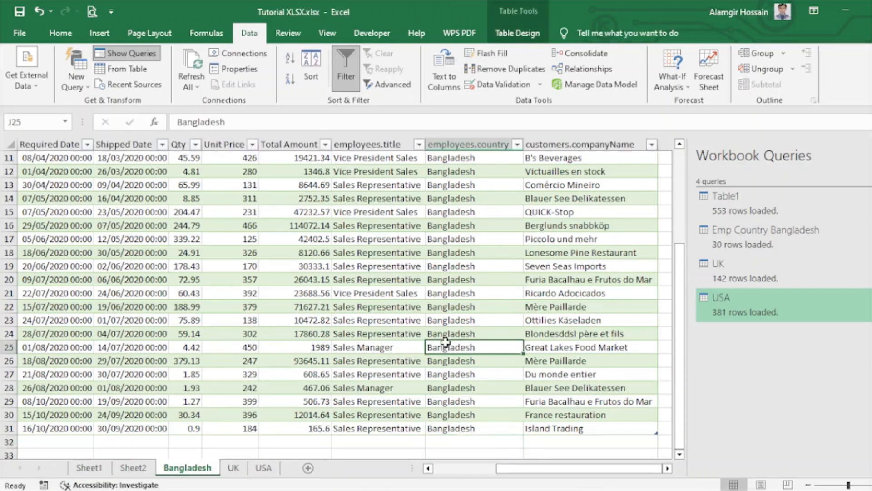
- Review the source table's columns on Sheet1 and select the whole employees.country column
{"action": "left_click", "coordinate": [89, 468]}
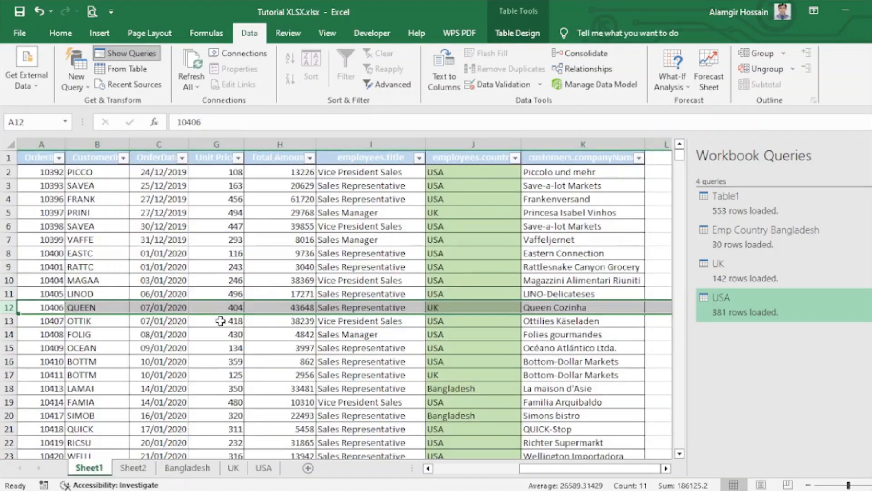
{"action": "left_click", "coordinate": [309, 253]}
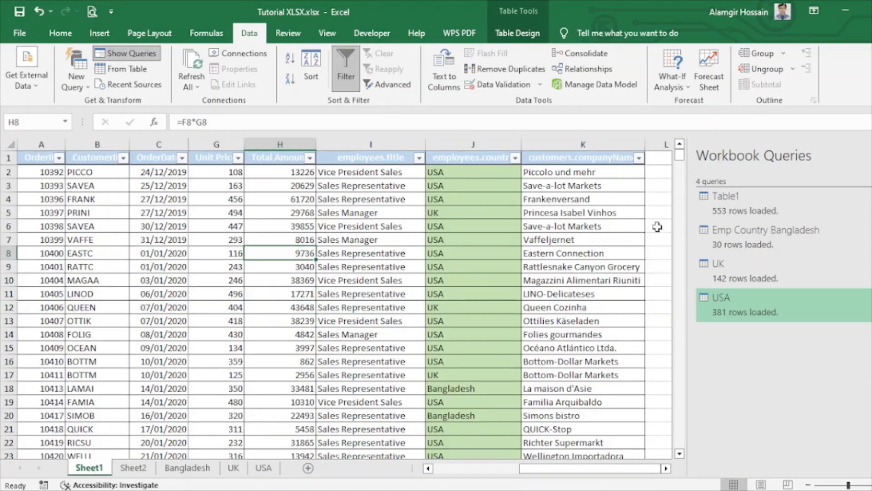
{"action": "left_click_drag", "start_coordinate": [608, 468], "coordinate": [95, 486]}
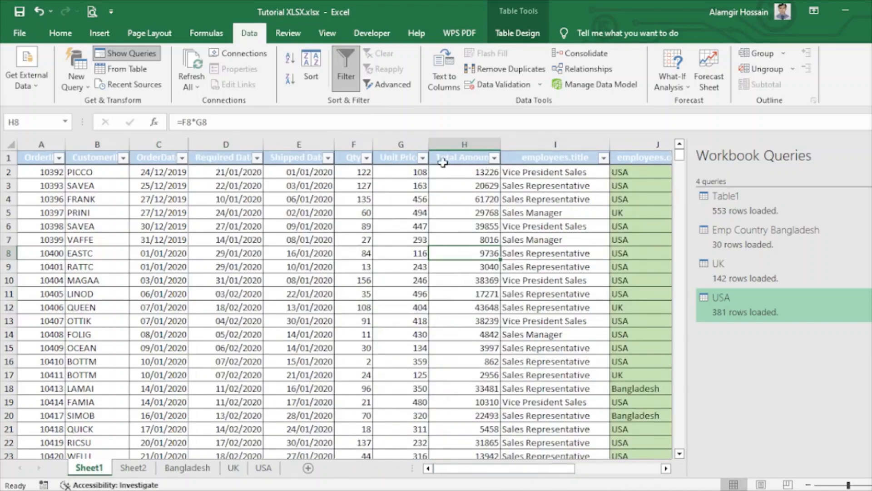
{"action": "left_click_drag", "start_coordinate": [473, 470], "coordinate": [559, 468]}
{"action": "left_click", "coordinate": [463, 149]}
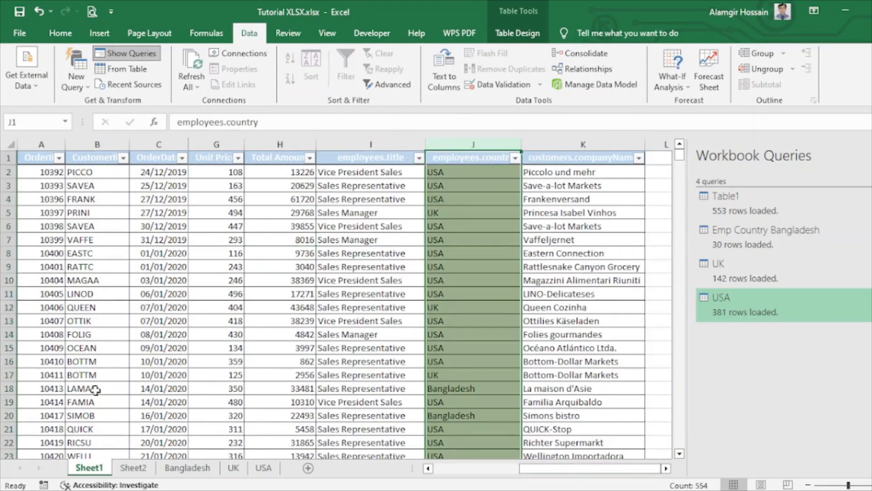
- View the Bangladesh, UK and USA sheets one after another to review the split by country
{"action": "left_click", "coordinate": [187, 468]}
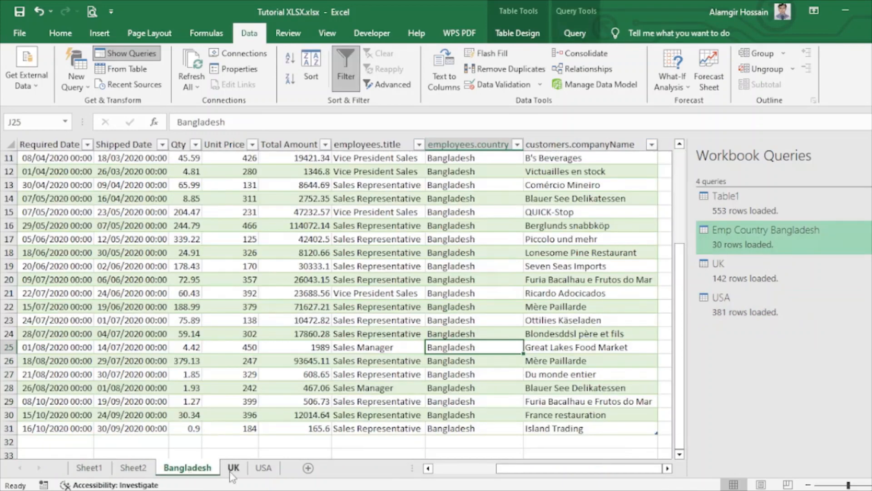
{"action": "left_click", "coordinate": [233, 469]}
{"action": "left_click", "coordinate": [264, 468]}
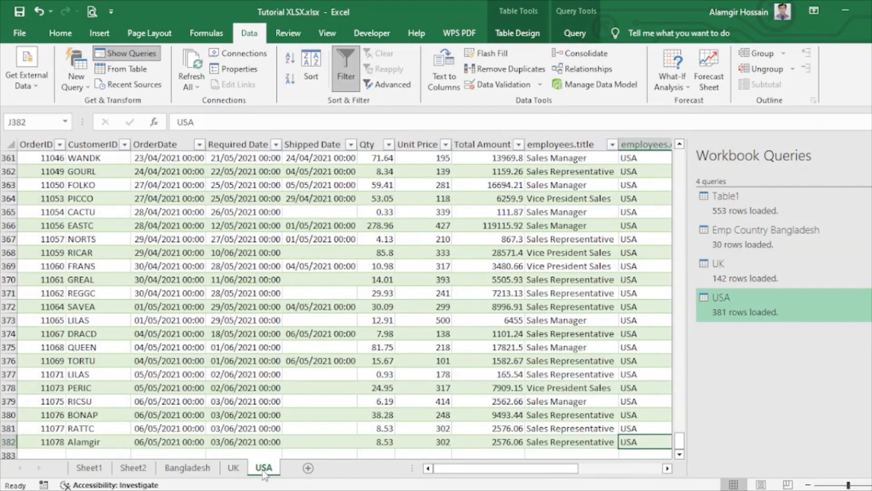